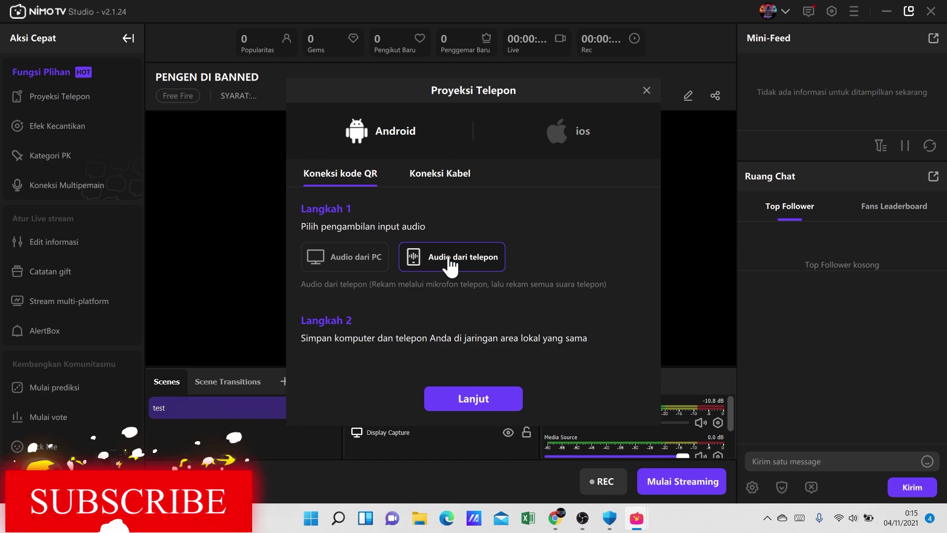
Step: Show the phone projection QR code using audio from the phone, close it, and list the available source types
click(449, 391)
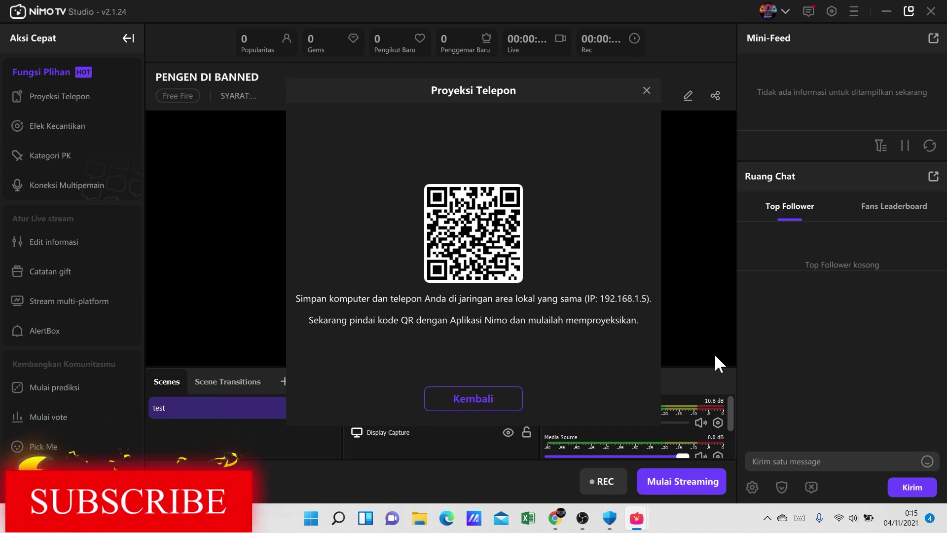
key(Escape)
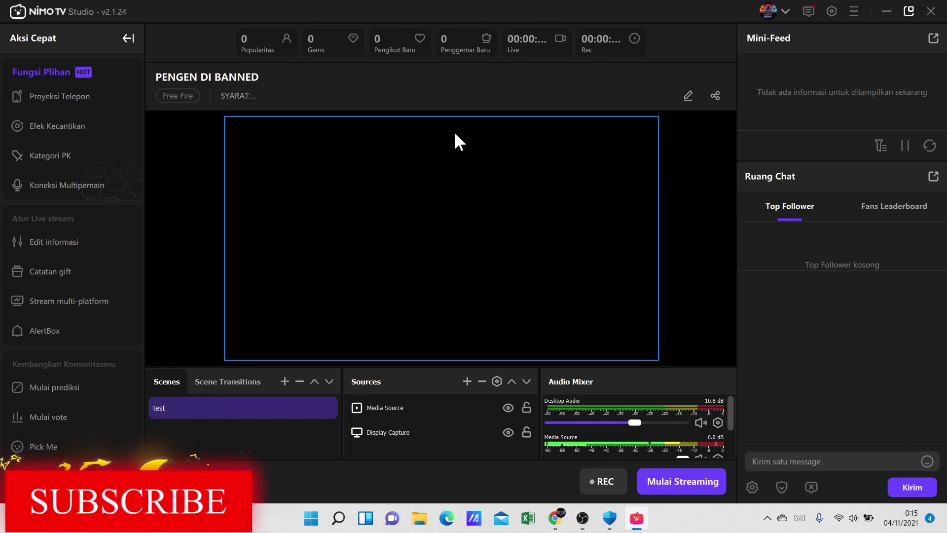
click(466, 380)
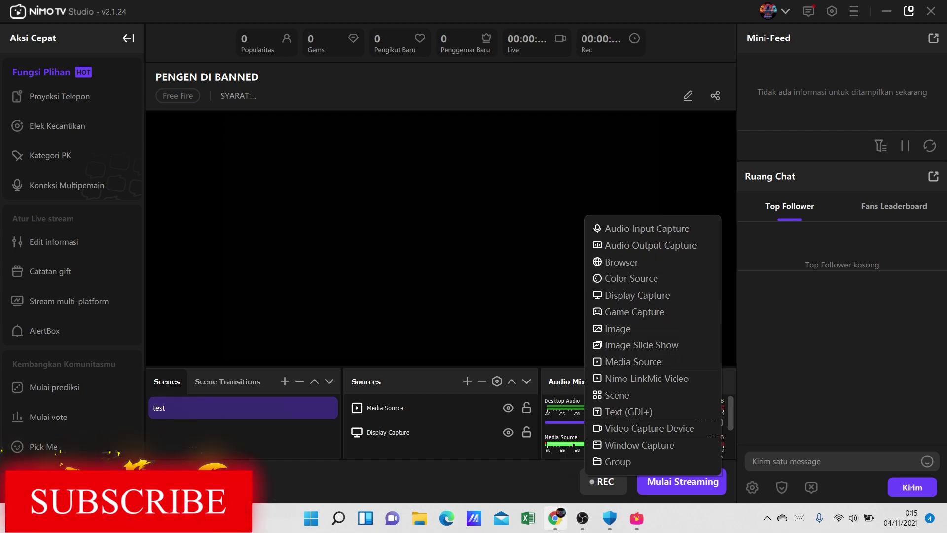
Step: Switch to Chrome, search Google for NIMO TV, and open the Nimo TV website from the results
click(555, 500)
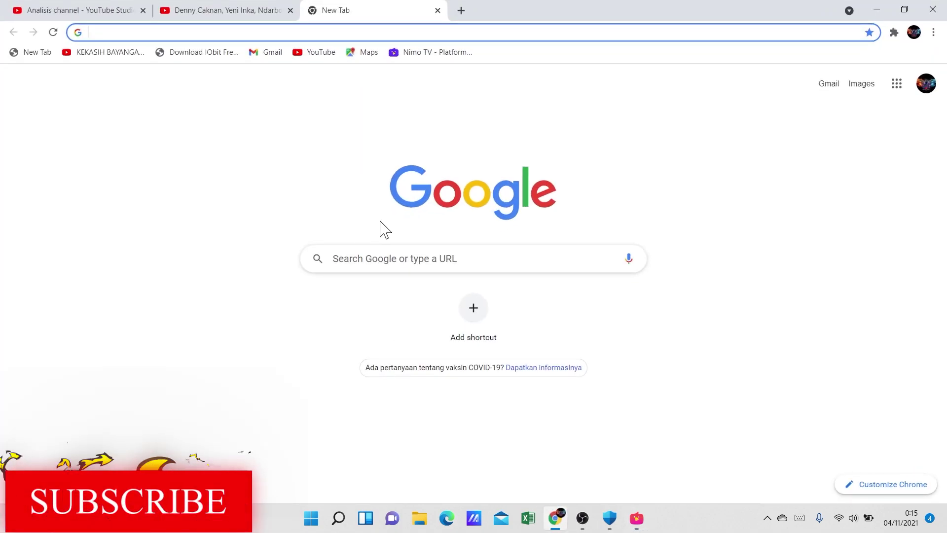
click(395, 263)
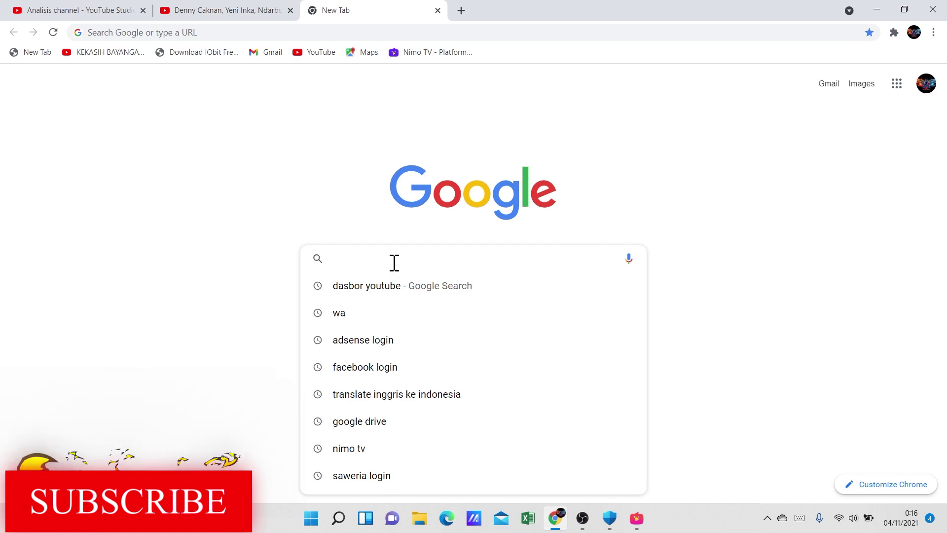
text(NIMO)
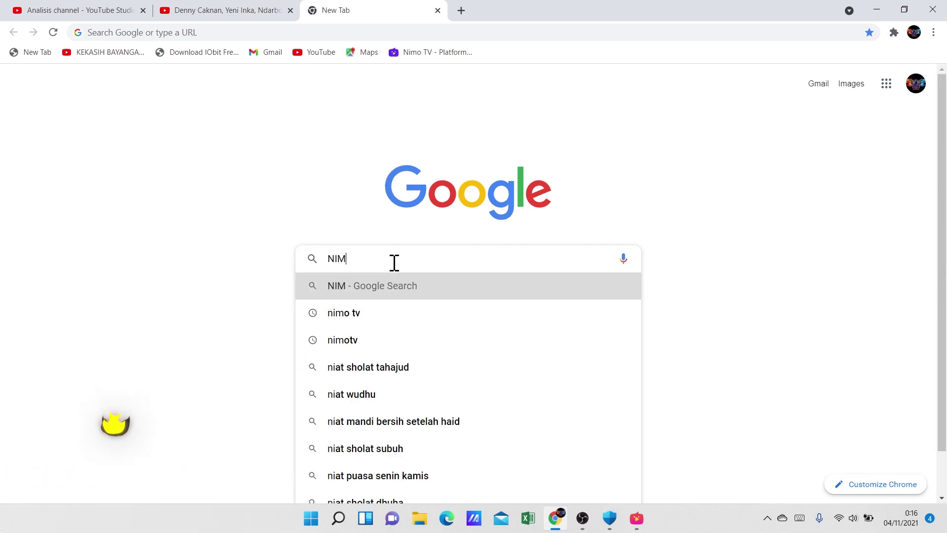
key(Return)
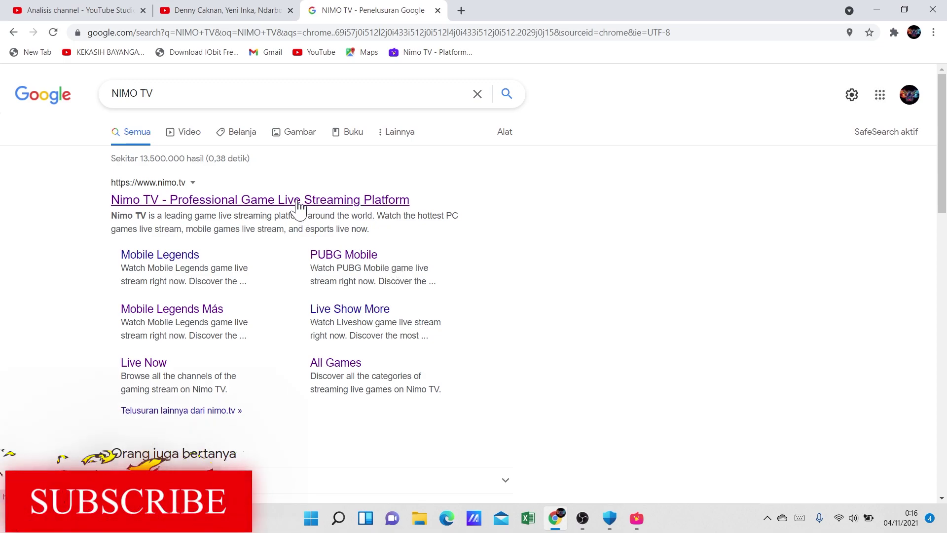
click(299, 200)
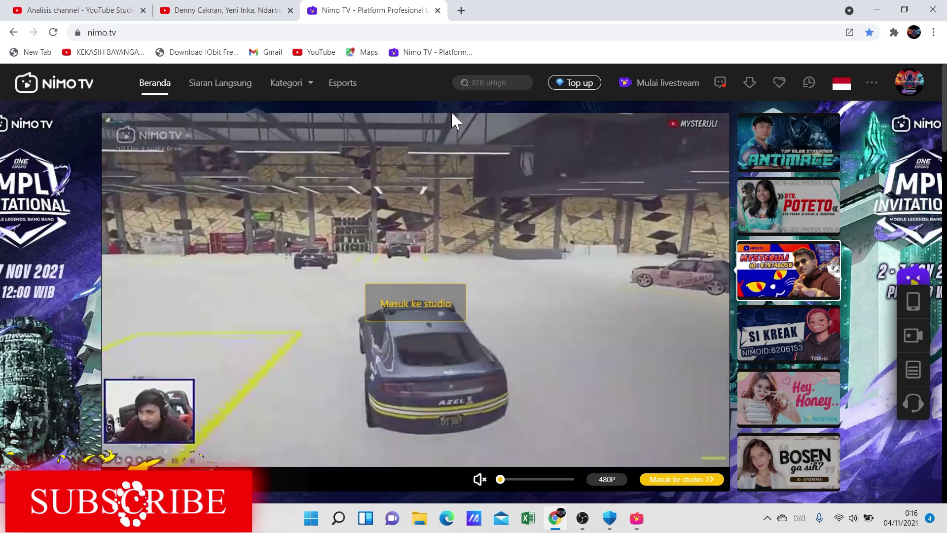
Step: Search Nimo TV for the streamer DBM WOG and open that channel's page
click(485, 83)
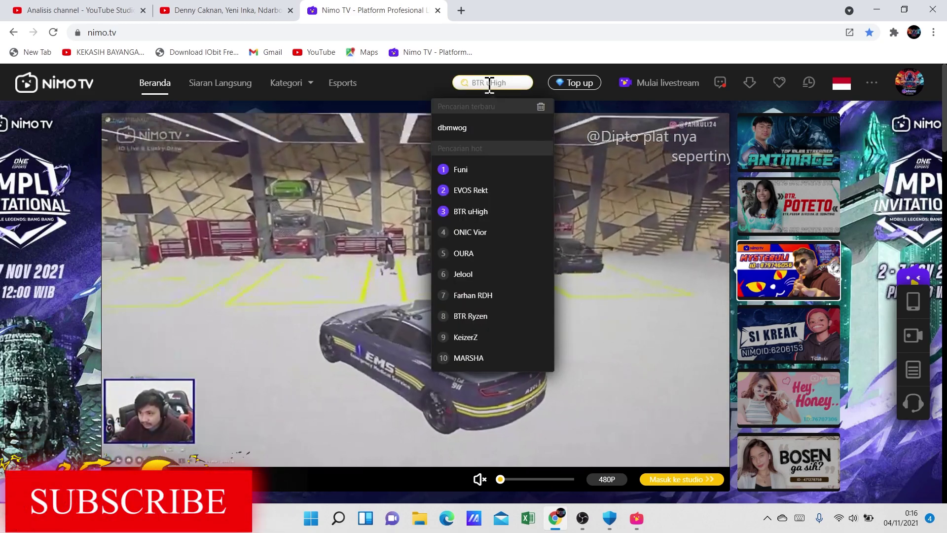
text(WA)
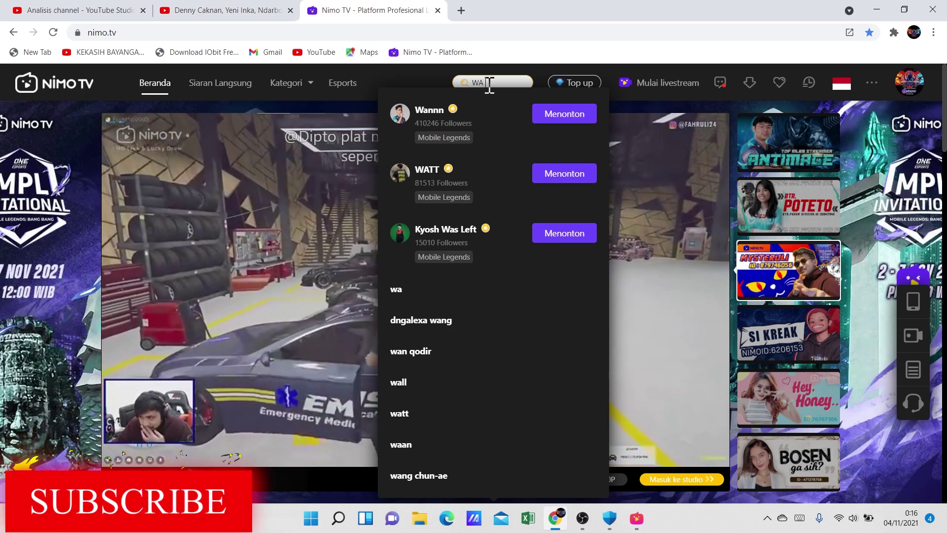
key(BackSpace)
key(BackSpace)
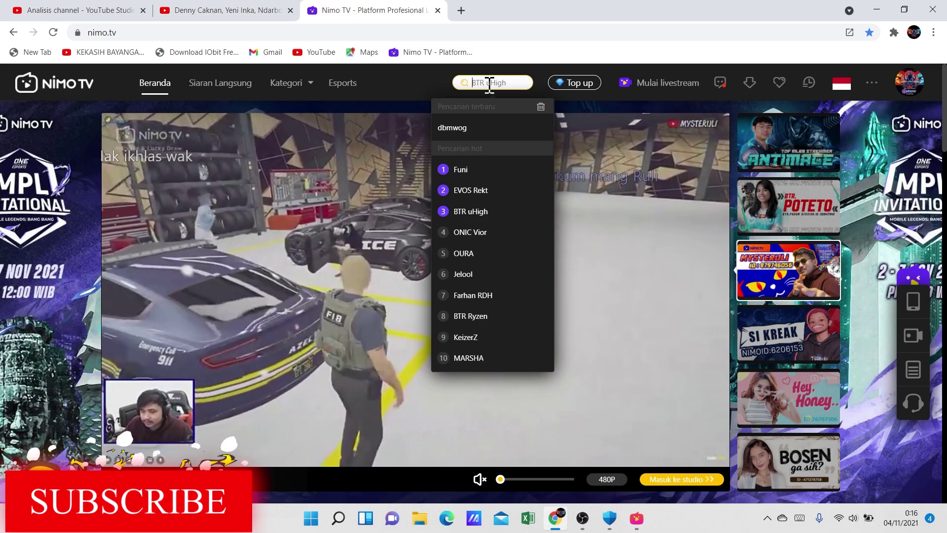
text(DBM)
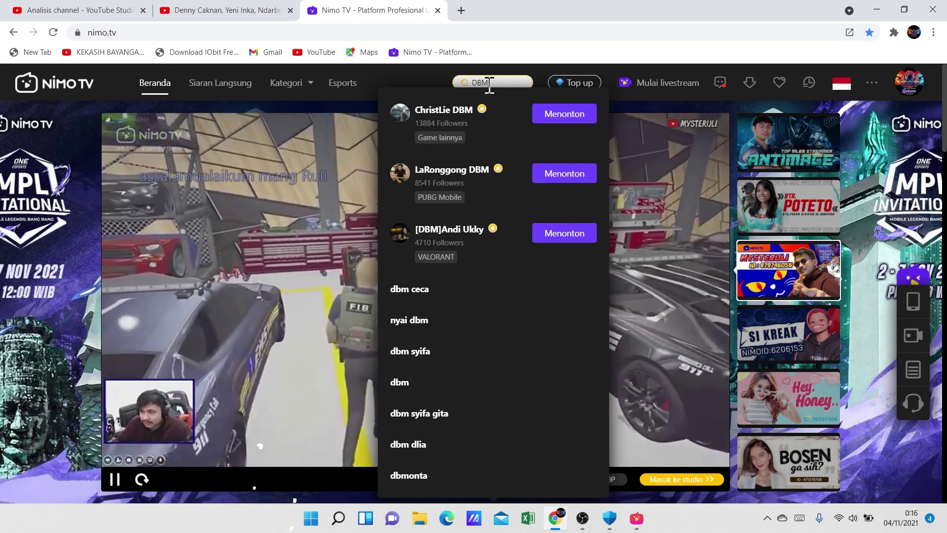
text( WOG)
key(Return)
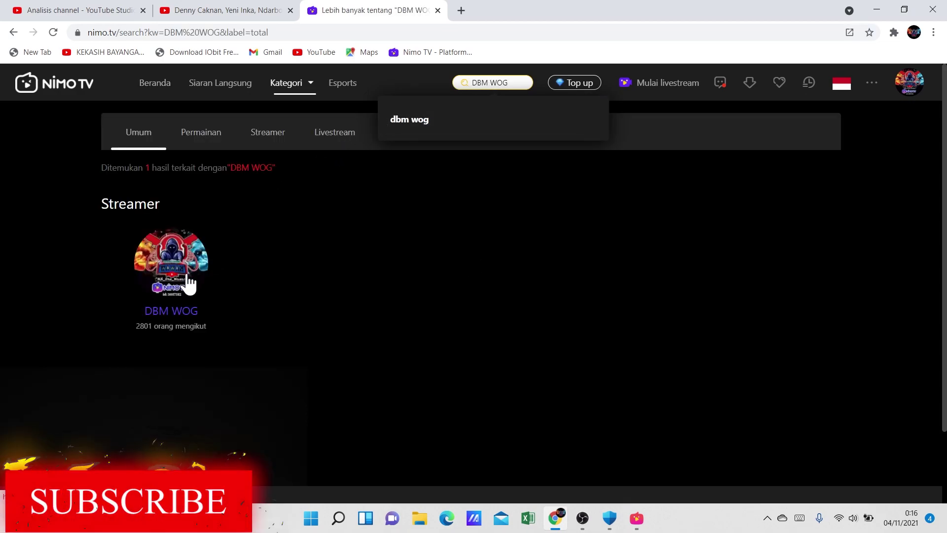
click(184, 281)
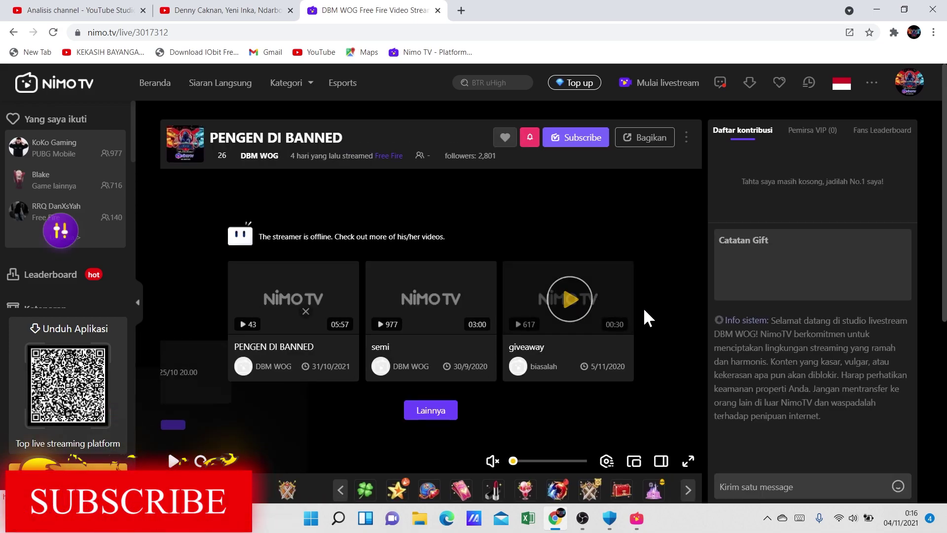
Step: Dismiss the next live schedule notice on the channel page and pop out the chat box into its own window
scroll(642, 326, down, 3)
scroll(614, 317, up, 3)
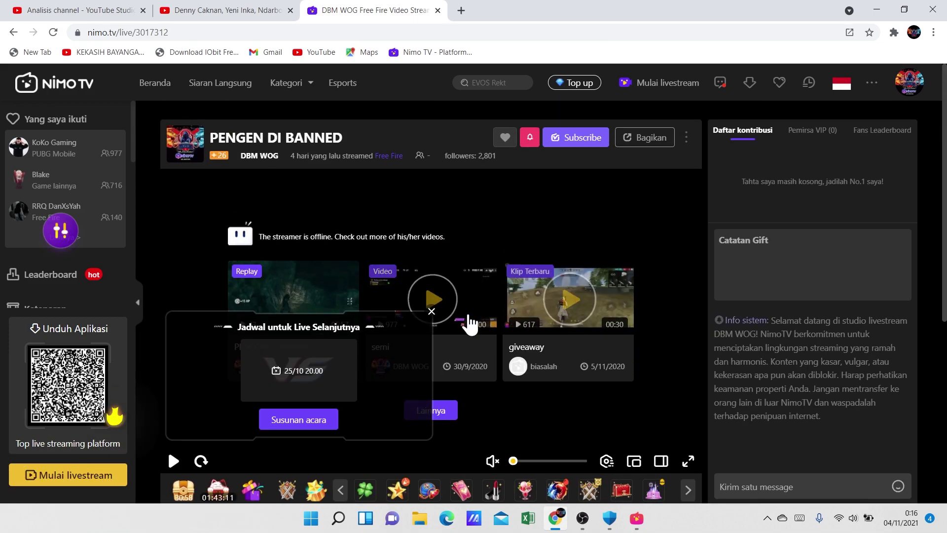
click(432, 313)
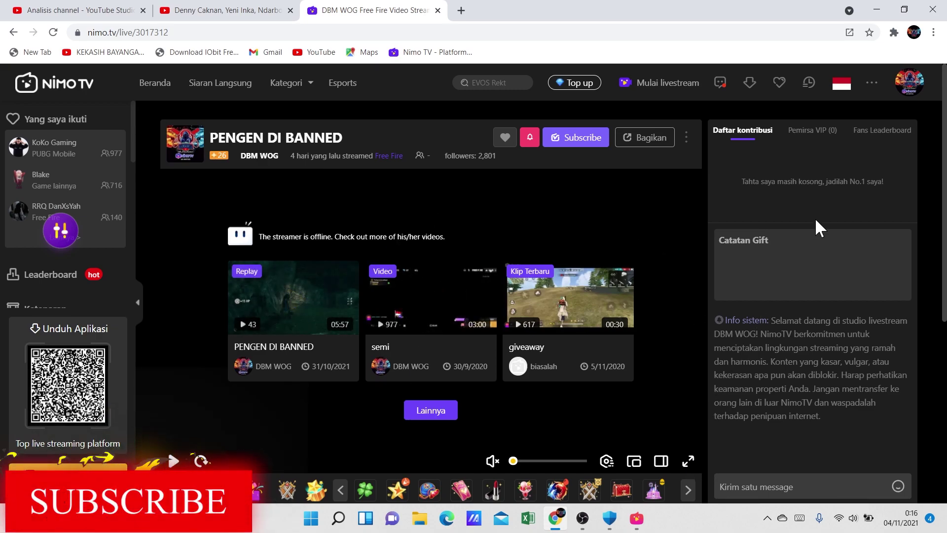
scroll(851, 428, down, 5)
scroll(844, 419, up, 5)
scroll(822, 431, down, 3)
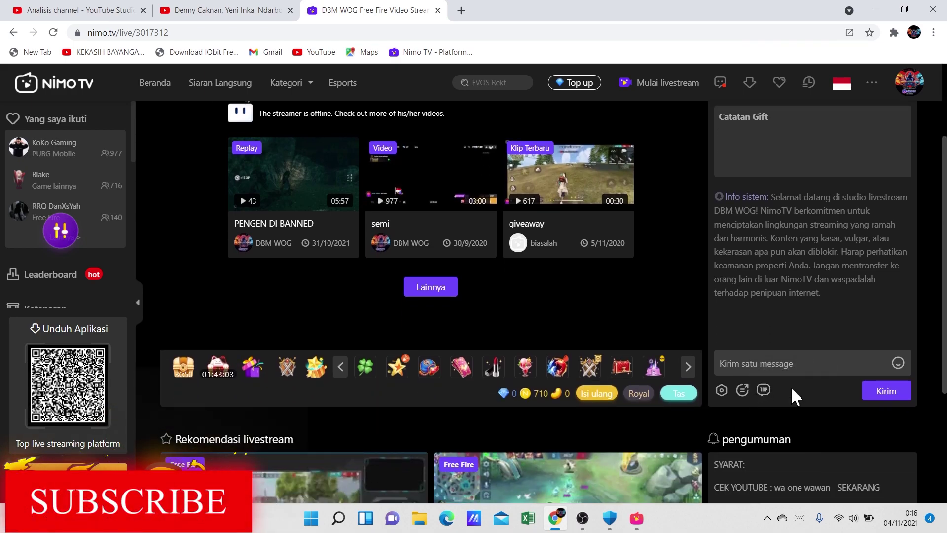
click(742, 390)
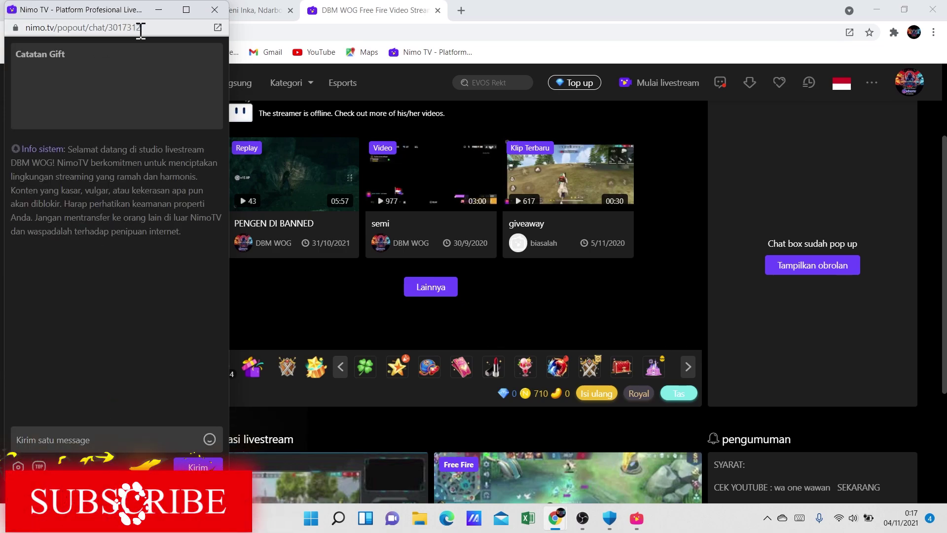
Step: Copy the full web address of the pop-out chat window
drag(131, 29, 89, 29)
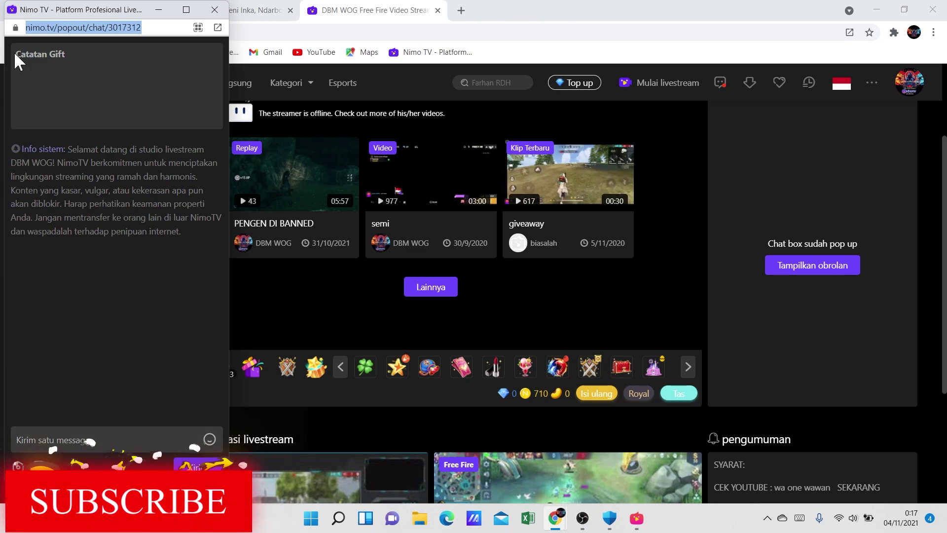
right_click(83, 24)
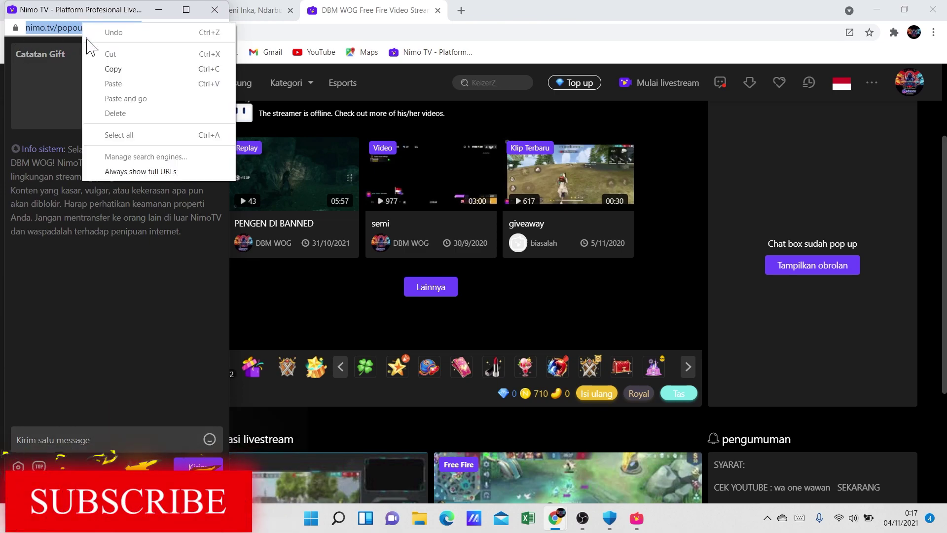
click(119, 71)
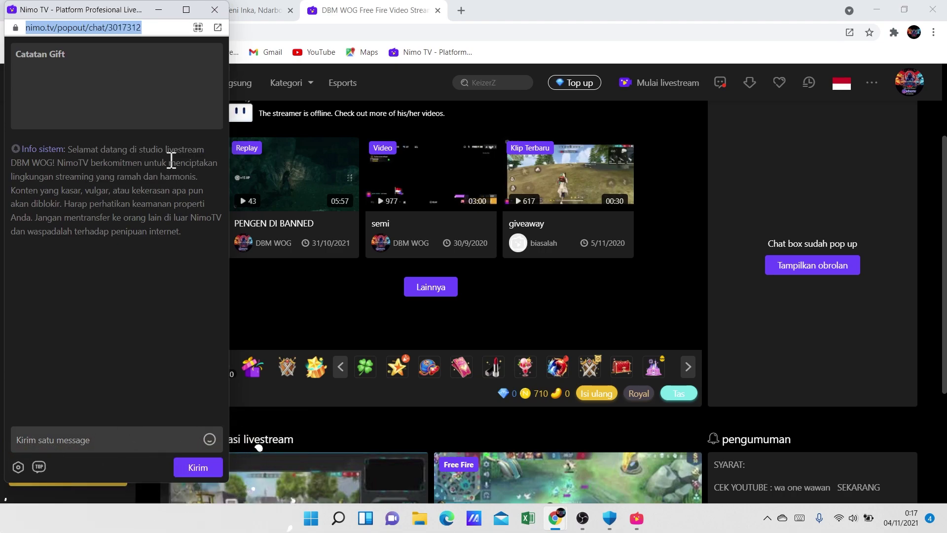
Step: Switch to Nimo TV Studio and create a new visible Browser source named CHATBOX in the test scene
click(636, 519)
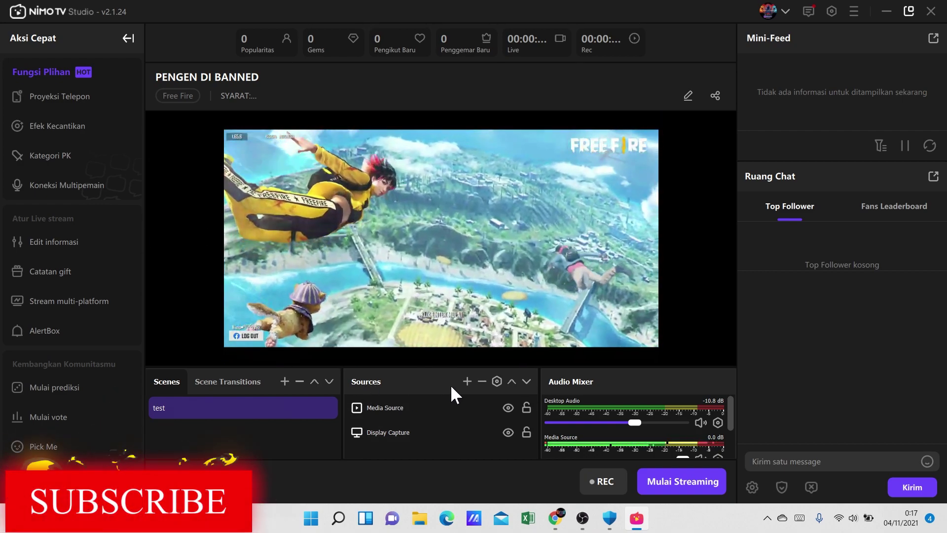
click(467, 380)
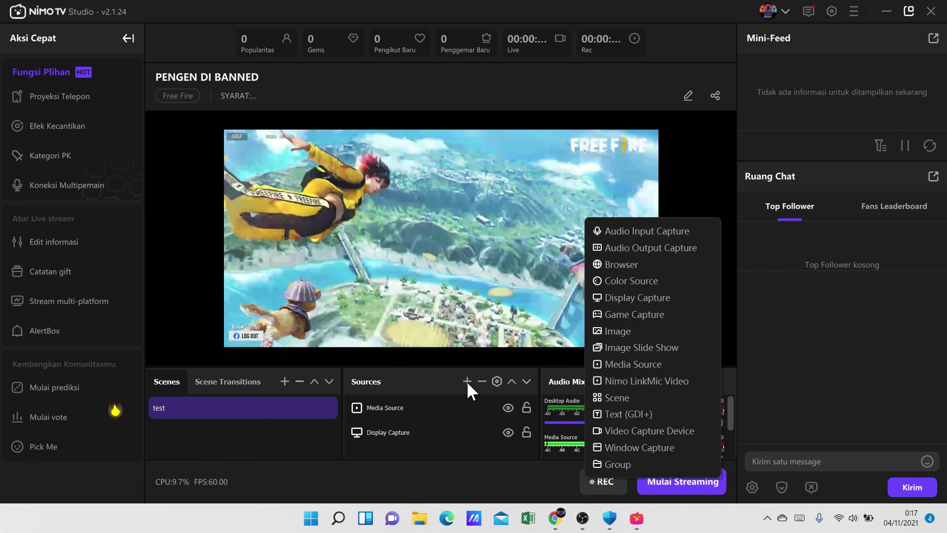
click(625, 264)
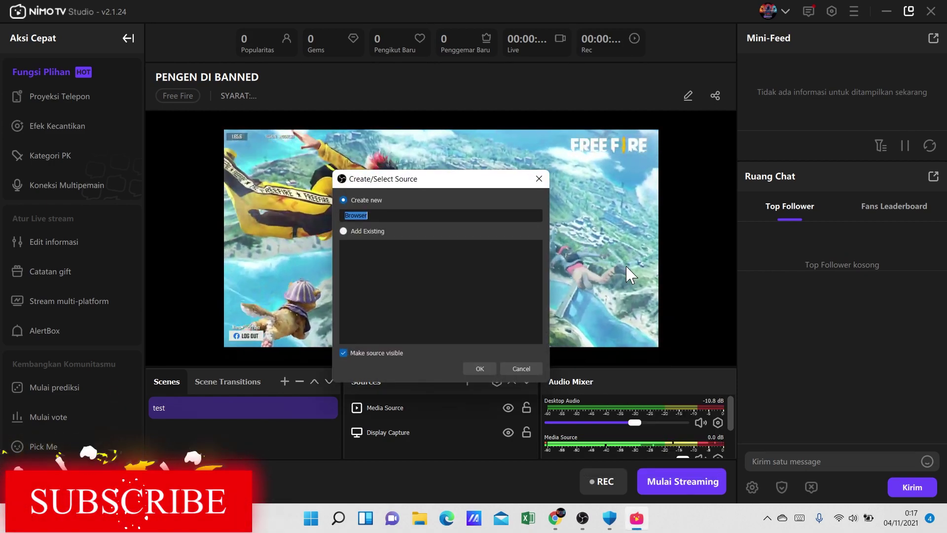
text(CHATBPOX)
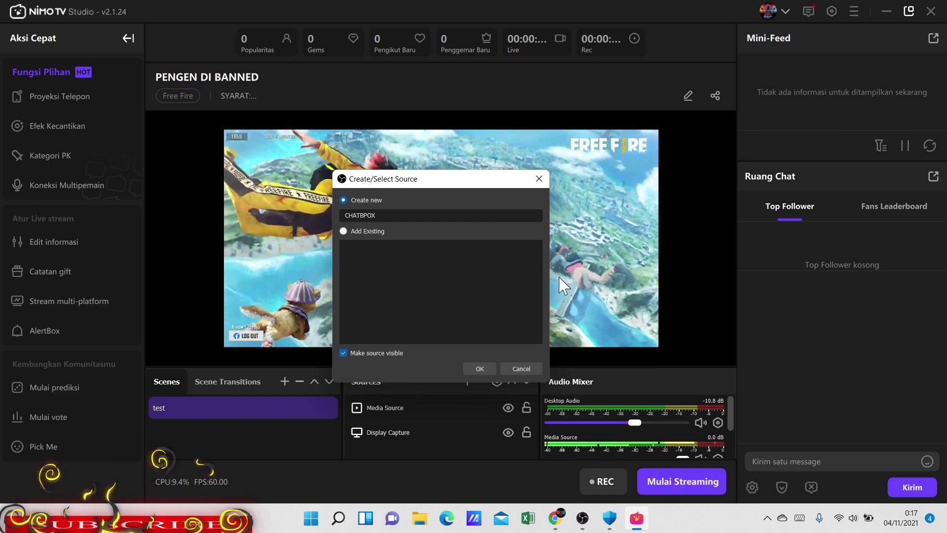
key(BackSpace)
key(BackSpace)
key(BackSpace)
text(O)
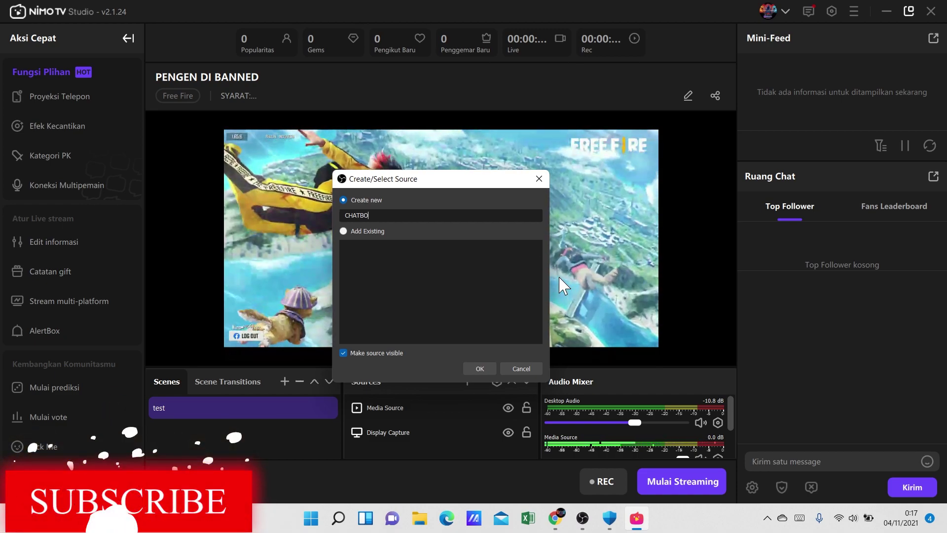
text(X)
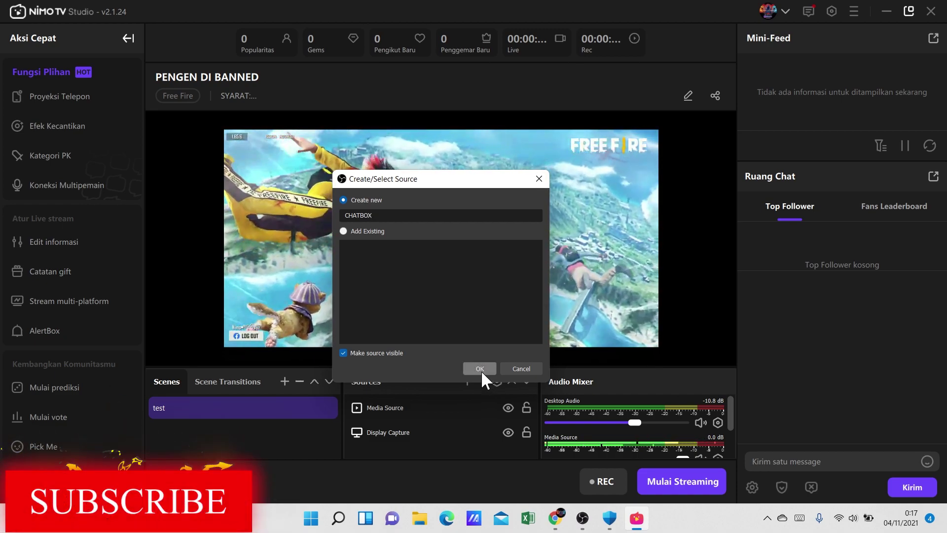
click(479, 368)
Step: Replace the CHATBOX source's default URL with the copied Nimo TV pop-out chat address
scroll(390, 395, down, 3)
scroll(390, 394, up, 3)
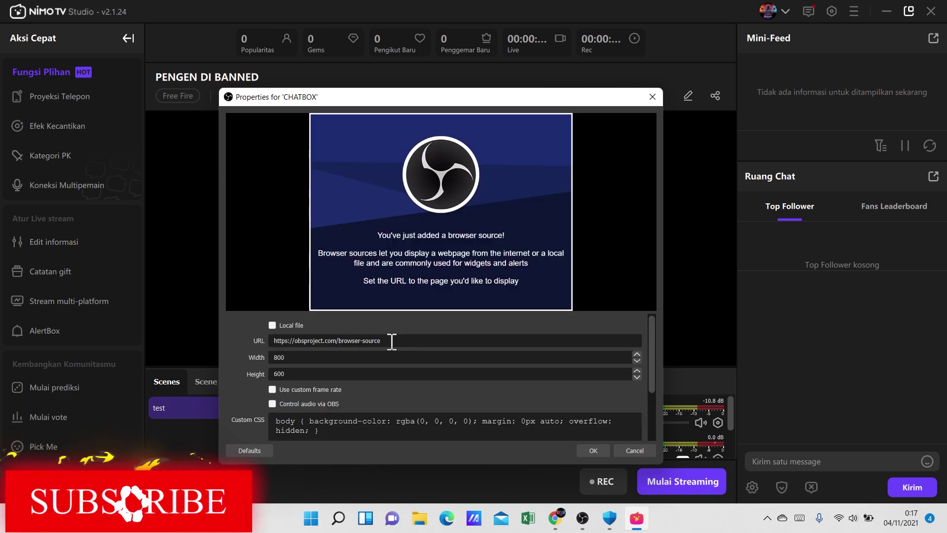
drag(392, 341, 345, 341)
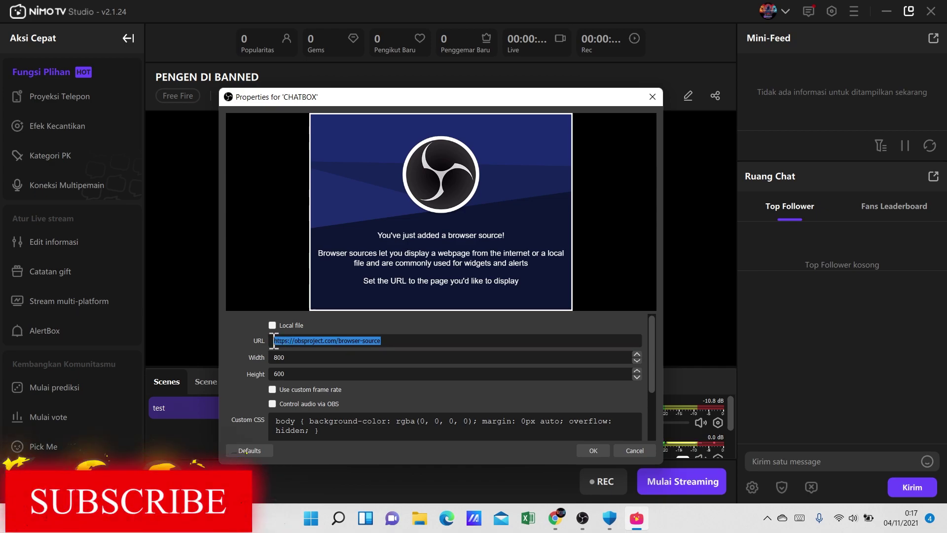
key(BackSpace)
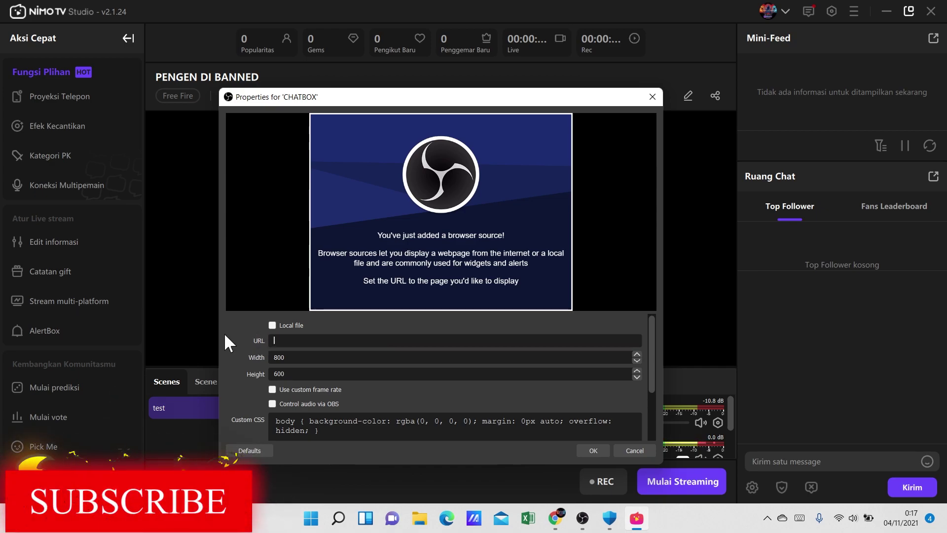
key(ctrl+v)
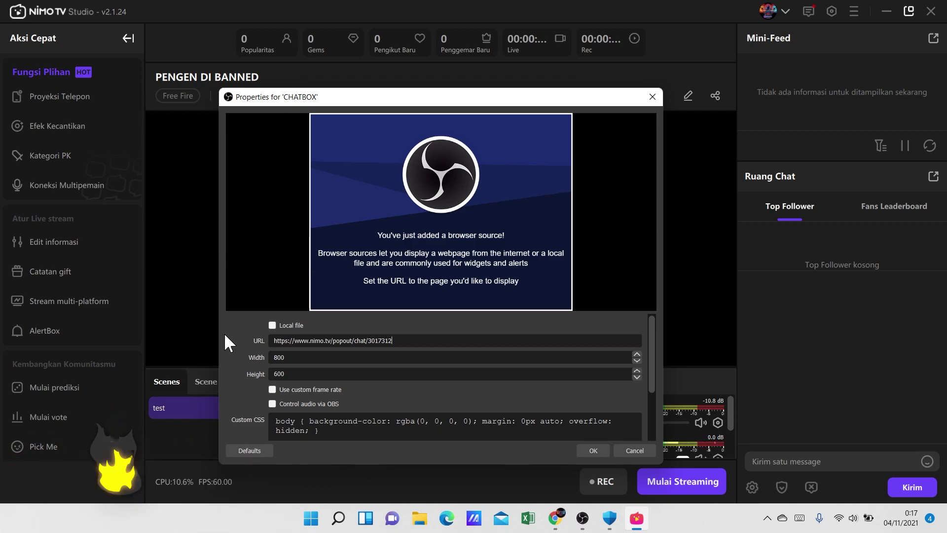
scroll(583, 405, down, 3)
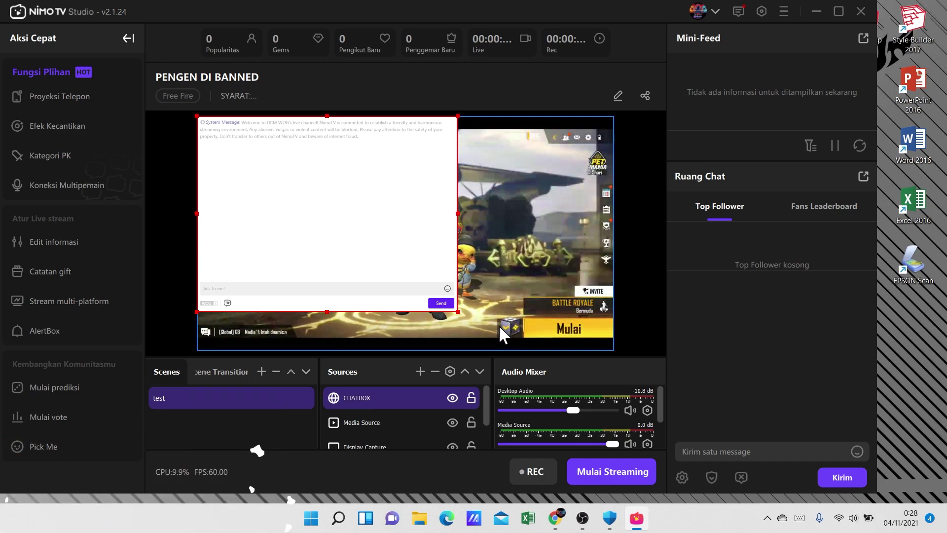
Step: Move the CHATBOX source toward the lower-right part of the preview canvas and deselect it
drag(382, 271, 527, 295)
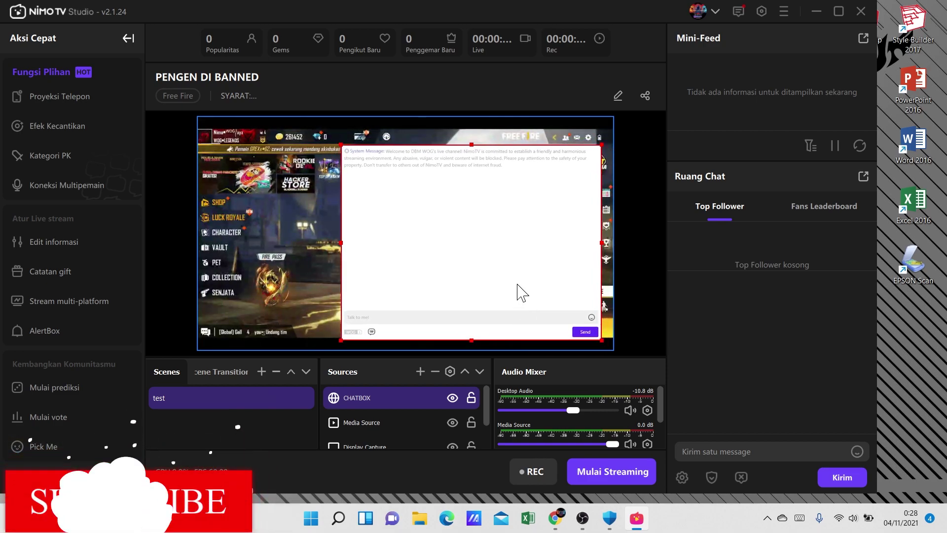
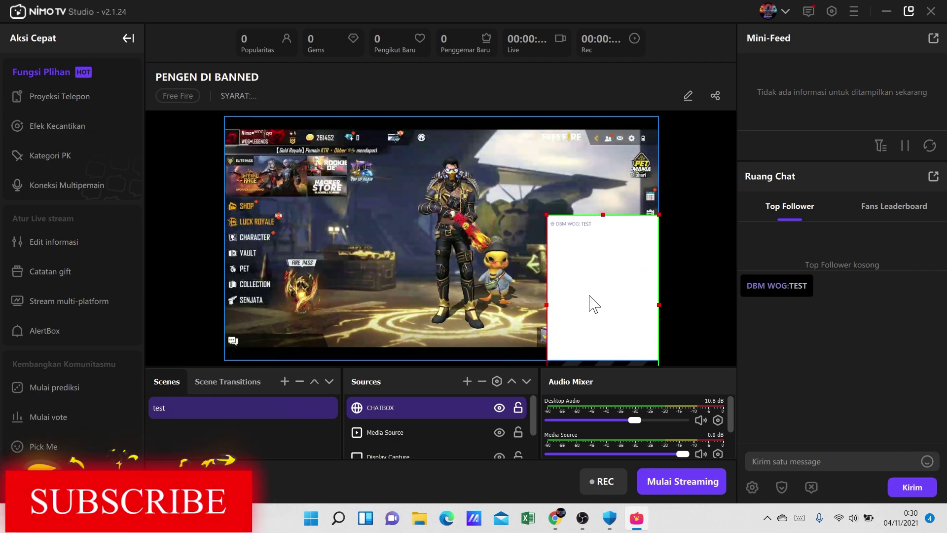
click(695, 269)
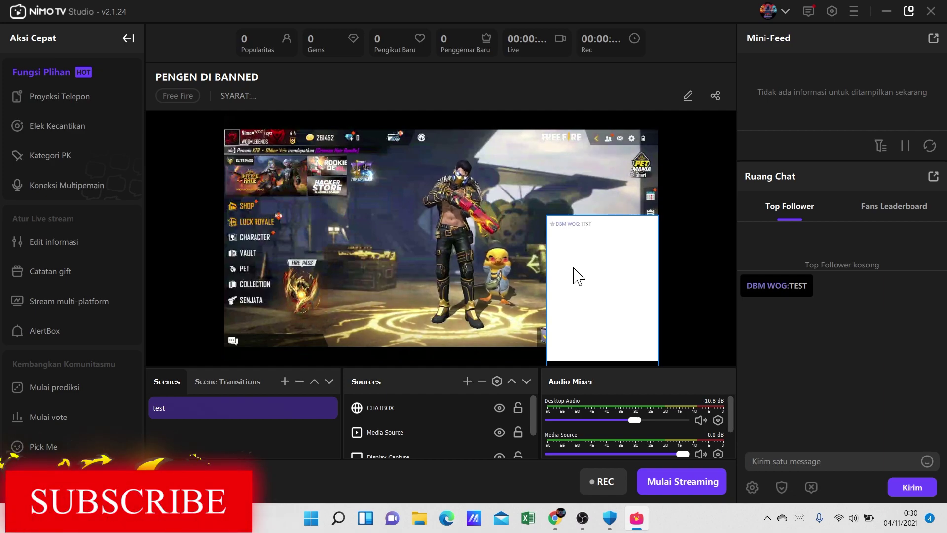
Step: Add a Color Correction effect filter with its default name to the CHATBOX source
click(410, 408)
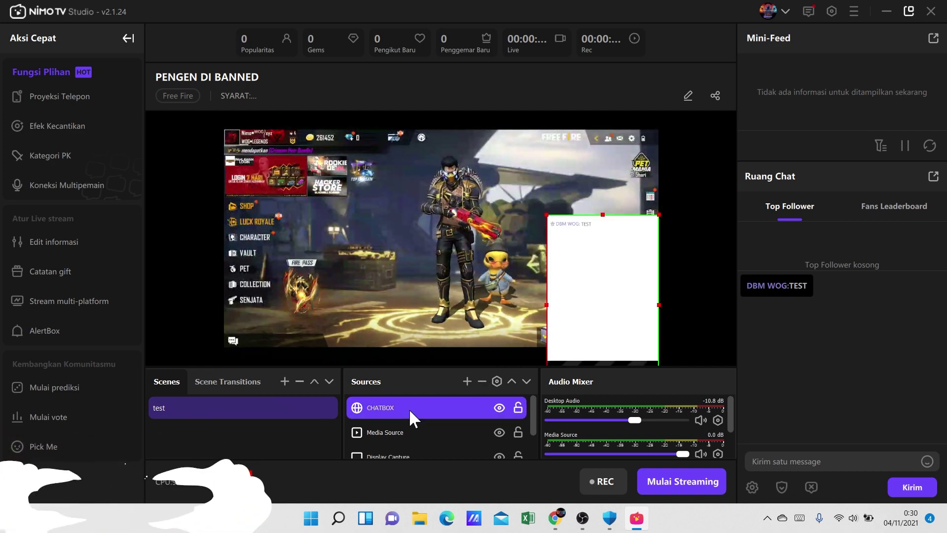
right_click(412, 407)
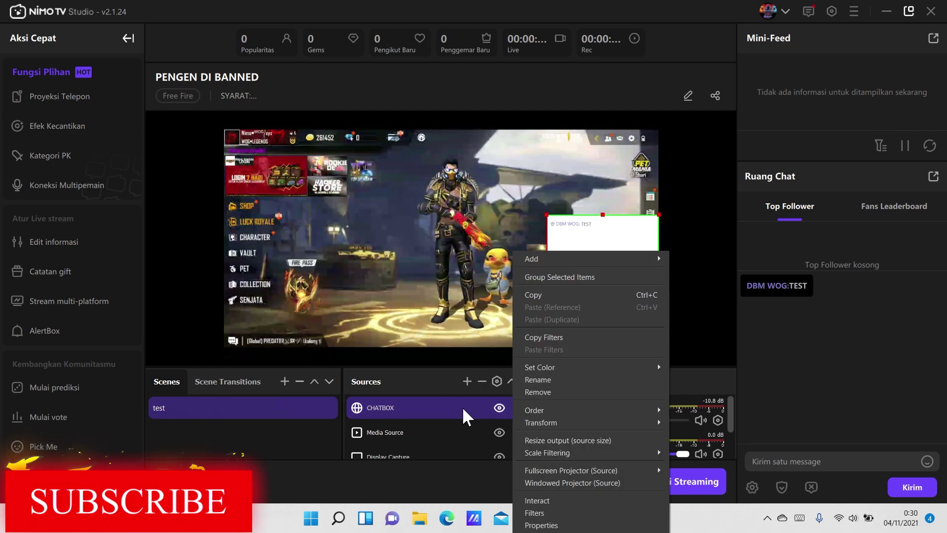
click(557, 514)
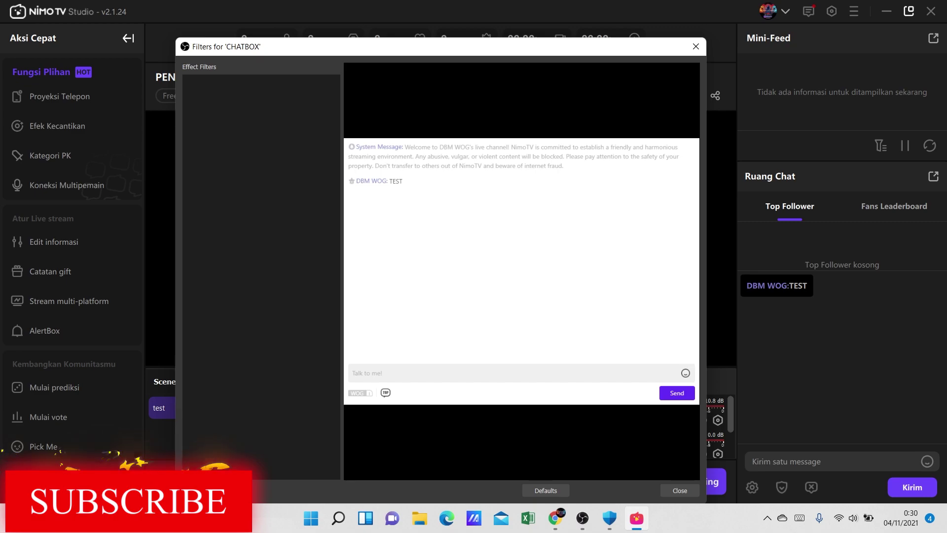
click(188, 490)
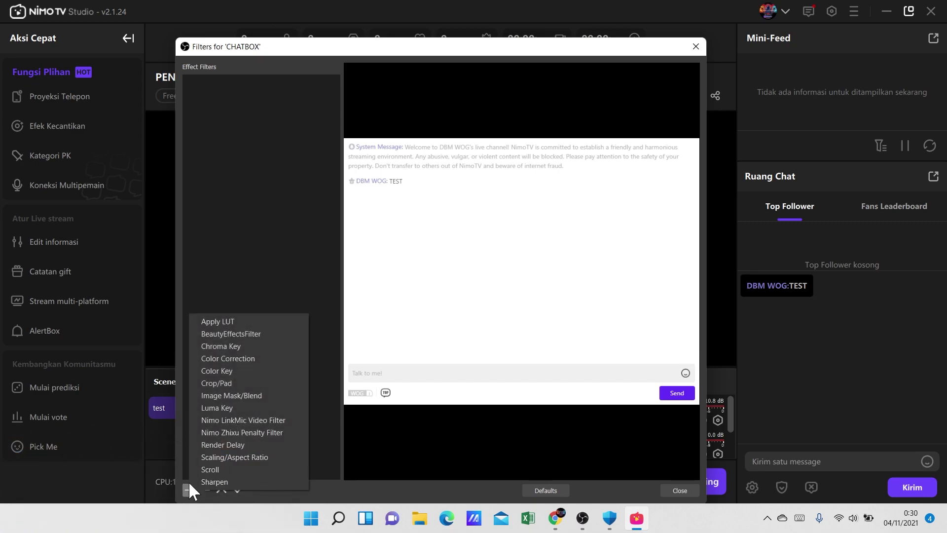
click(213, 358)
click(414, 314)
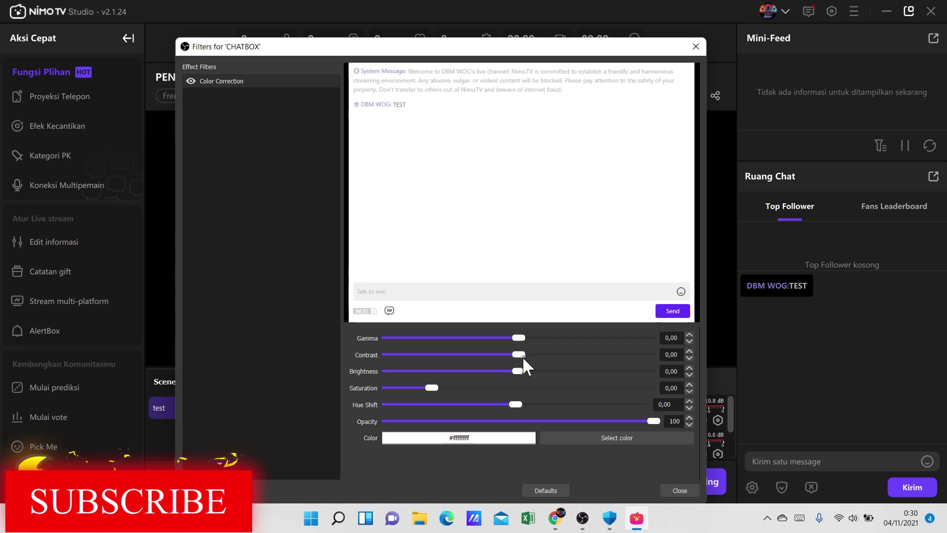
Step: Try a contrast of -2,00 and a blue #0000ff color in the Color Correction filter, and restore its default settings
drag(518, 355, 386, 360)
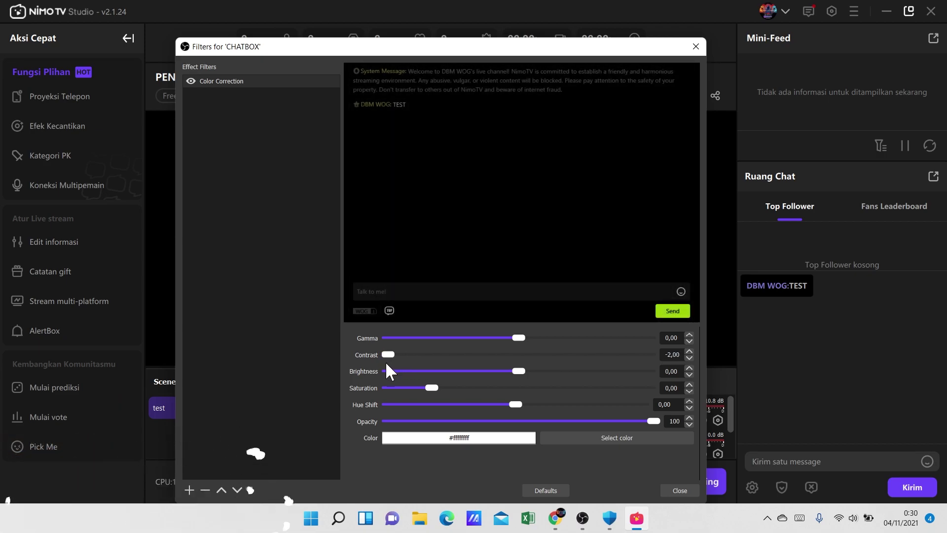
click(578, 437)
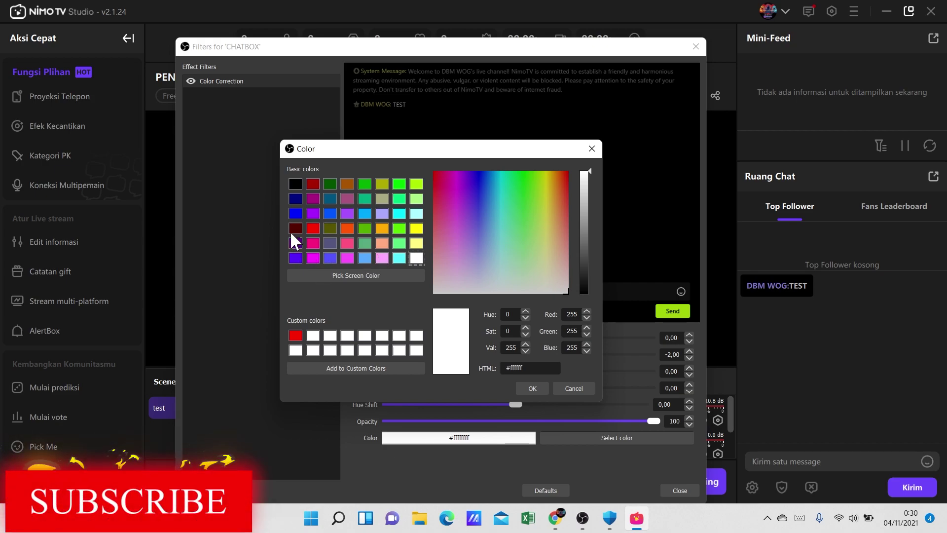
click(295, 214)
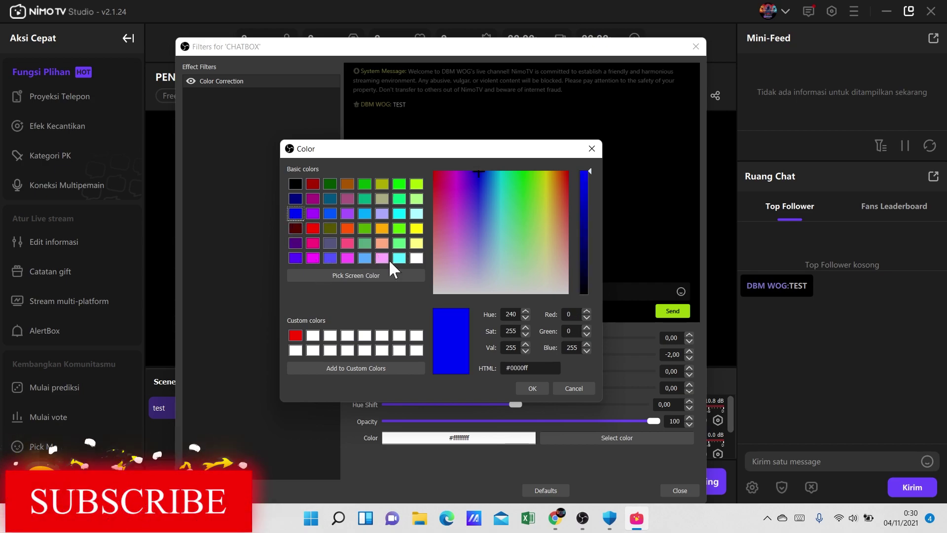
click(526, 386)
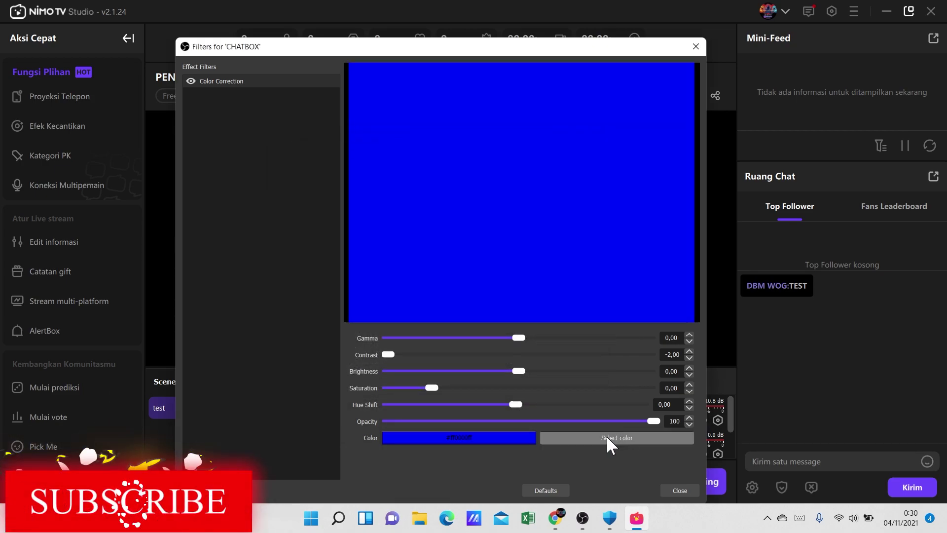
click(584, 437)
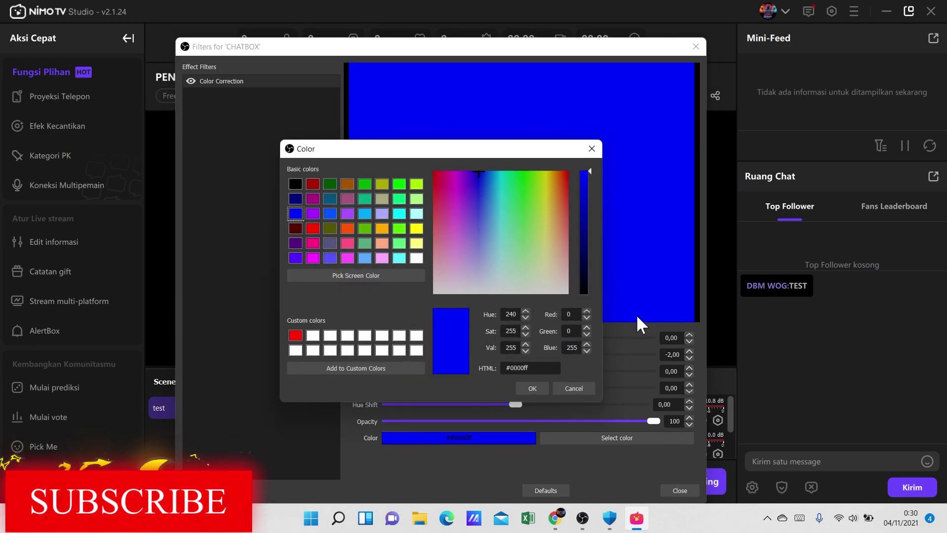
click(573, 388)
click(543, 490)
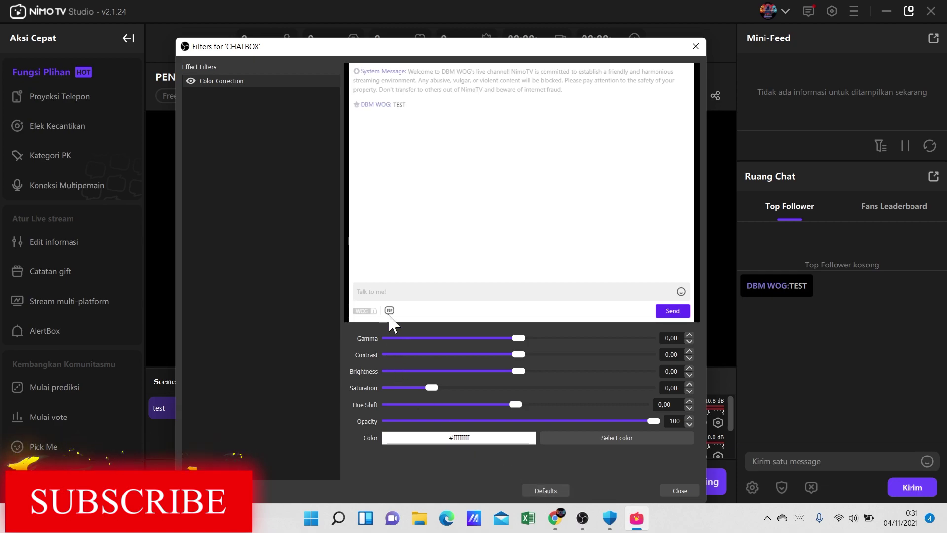
Step: Set the Color Correction contrast to -1,93 and add a Luma Key filter to the CHATBOX source
drag(516, 355, 392, 357)
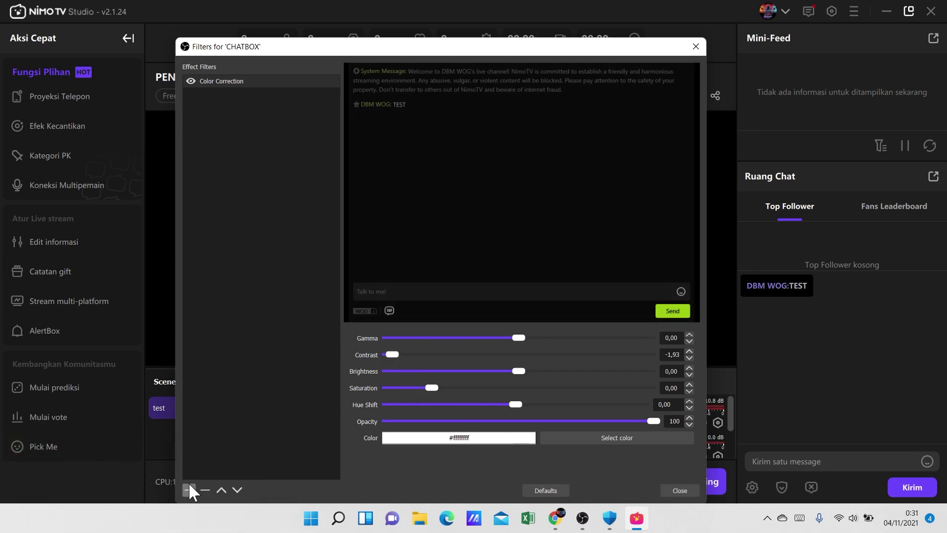
click(189, 490)
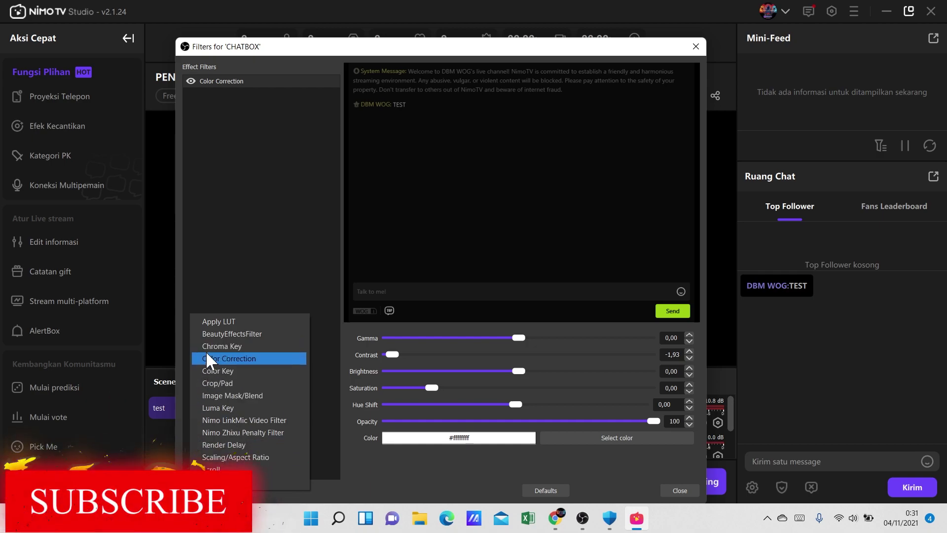
click(219, 407)
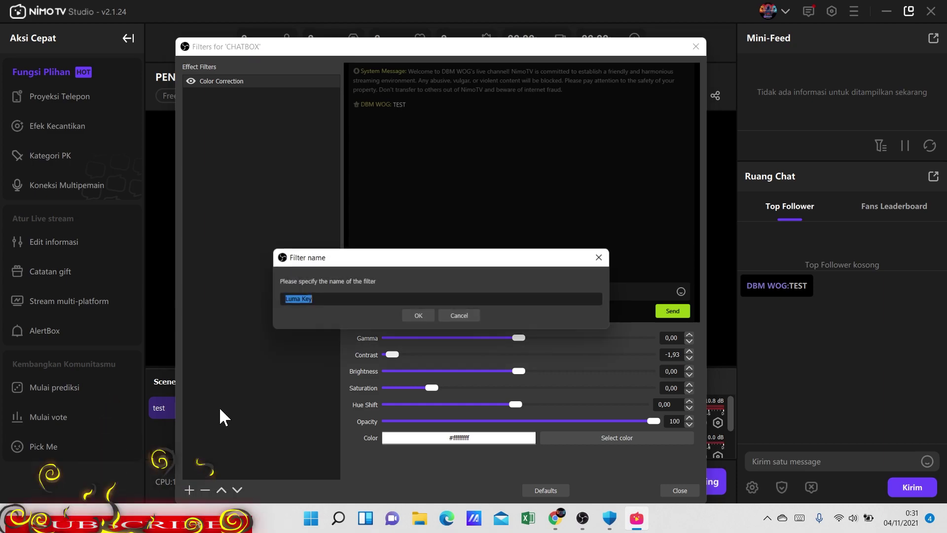
click(420, 314)
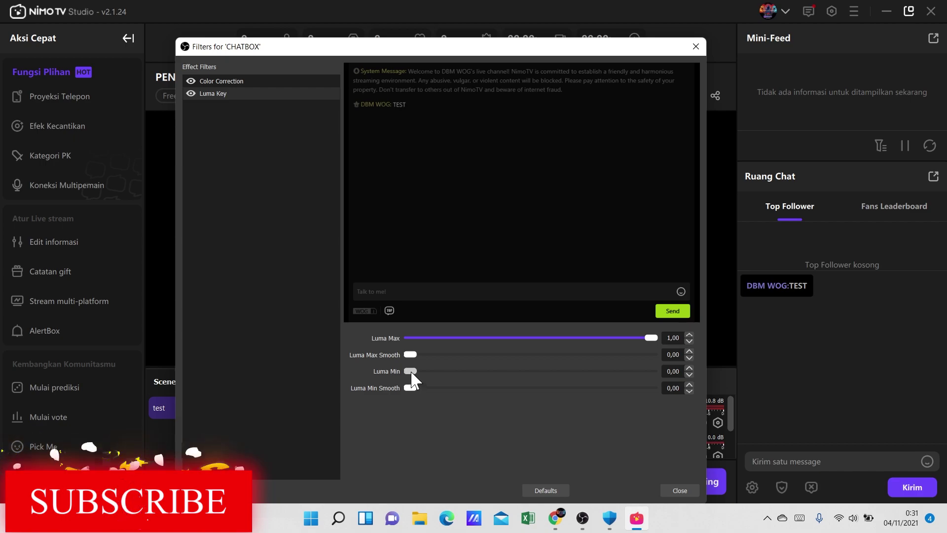
Step: Set the Luma Key filter's Luma Min Smooth to 0,20, keeping the scene preview in view beside the filter dialog
mouse_move(411, 371)
mouse_down()
mouse_move(472, 374)
mouse_move(409, 377)
mouse_up()
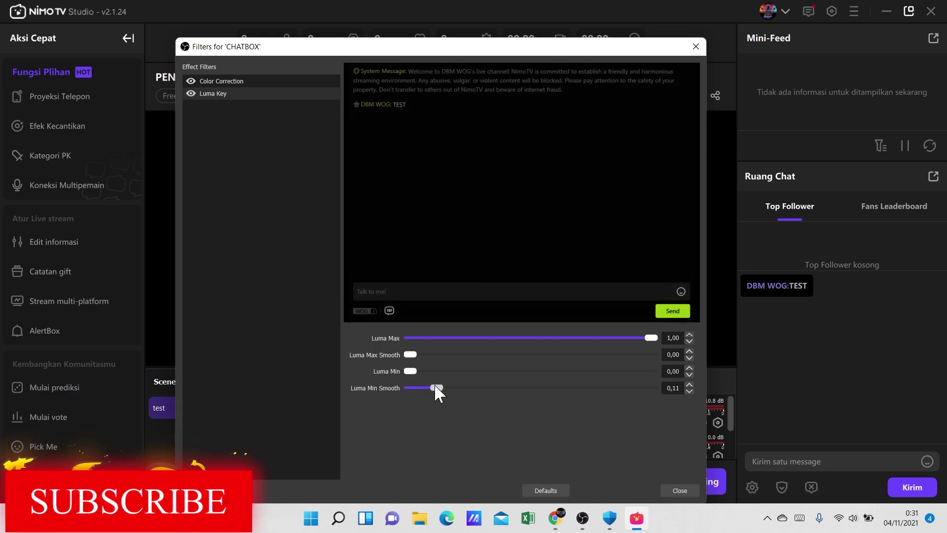
drag(457, 384, 528, 387)
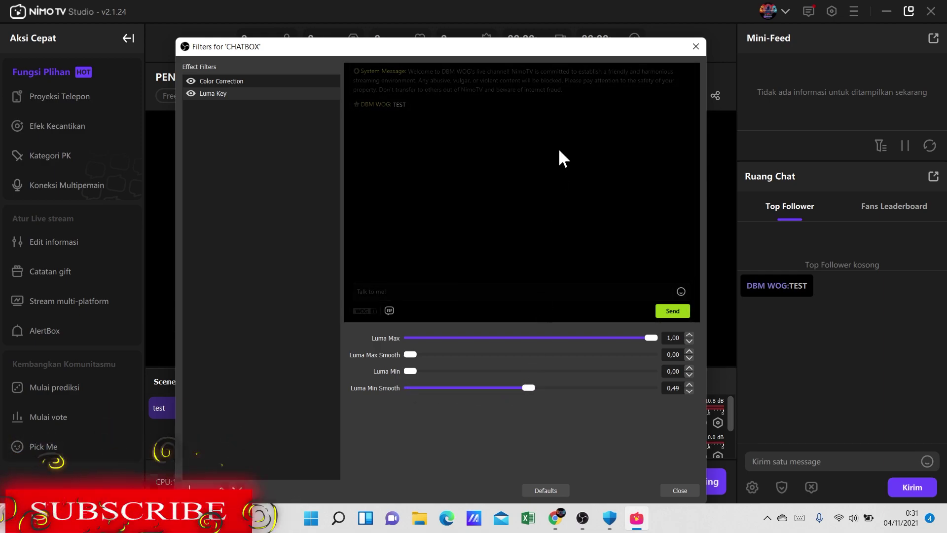
drag(552, 43, 363, 81)
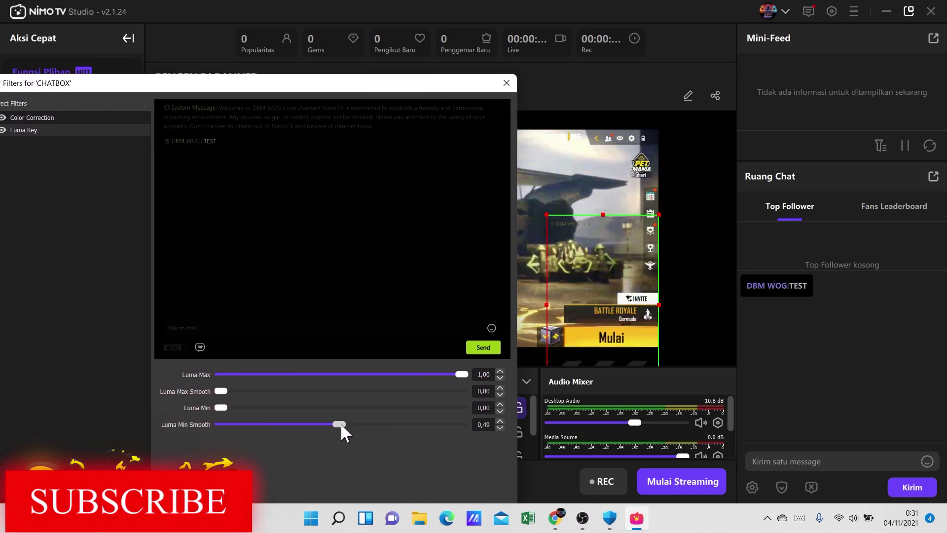
drag(339, 424, 250, 424)
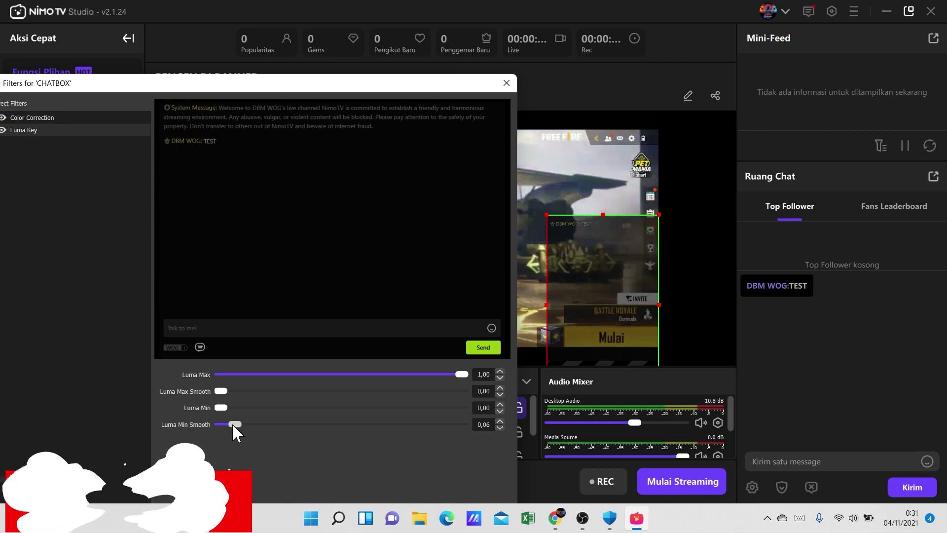
drag(232, 423, 232, 425)
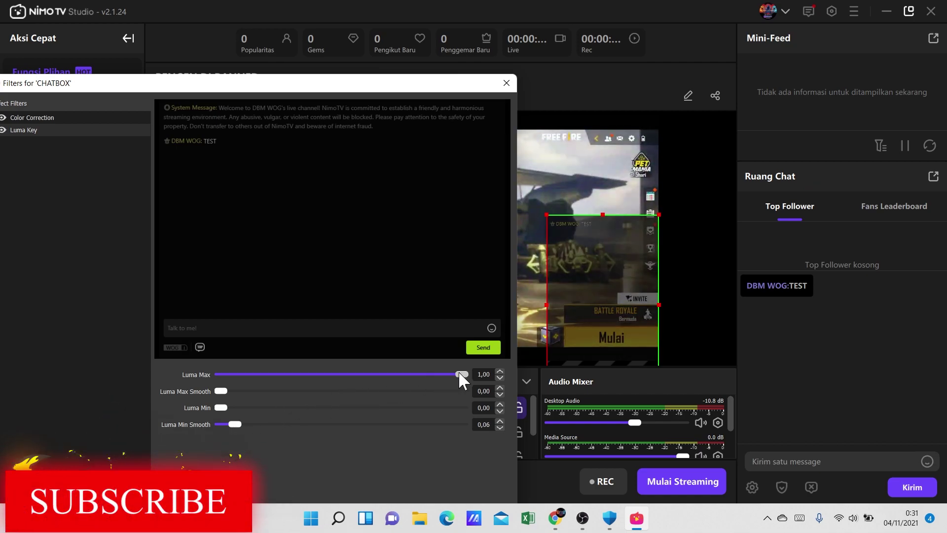
drag(461, 374, 582, 371)
drag(235, 424, 266, 423)
drag(220, 391, 217, 413)
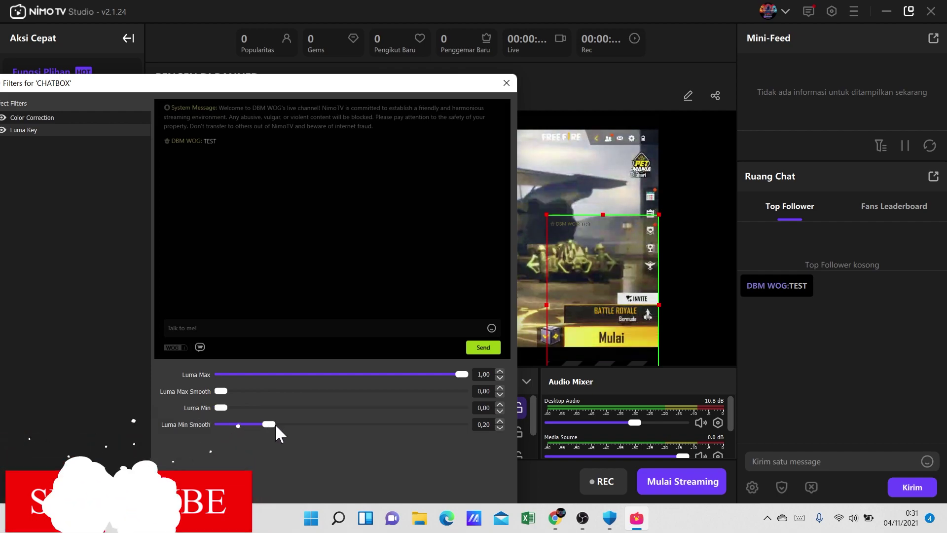
Step: Set the Color Correction filter's gamma to -1,44 and its hue shift to -159,95
click(39, 121)
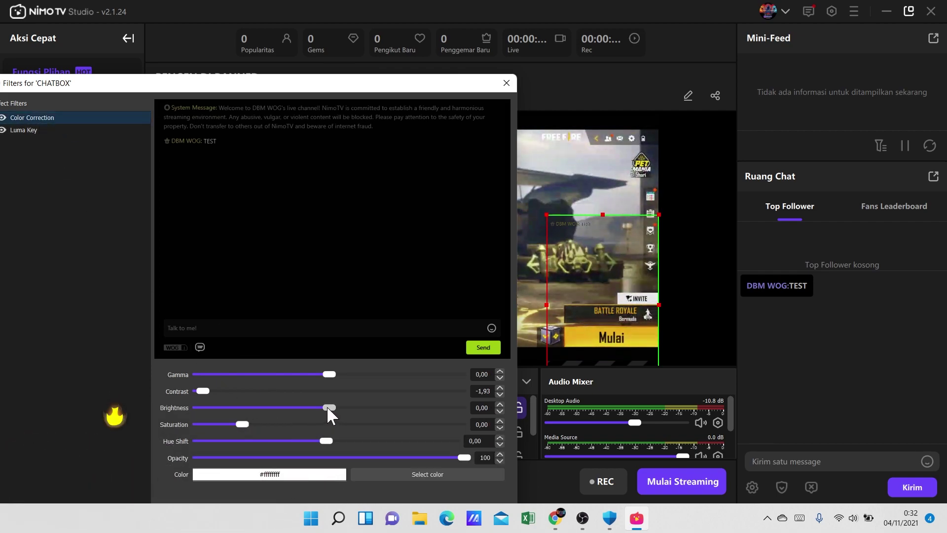
mouse_move(328, 408)
mouse_down()
mouse_move(301, 407)
mouse_move(327, 417)
mouse_up()
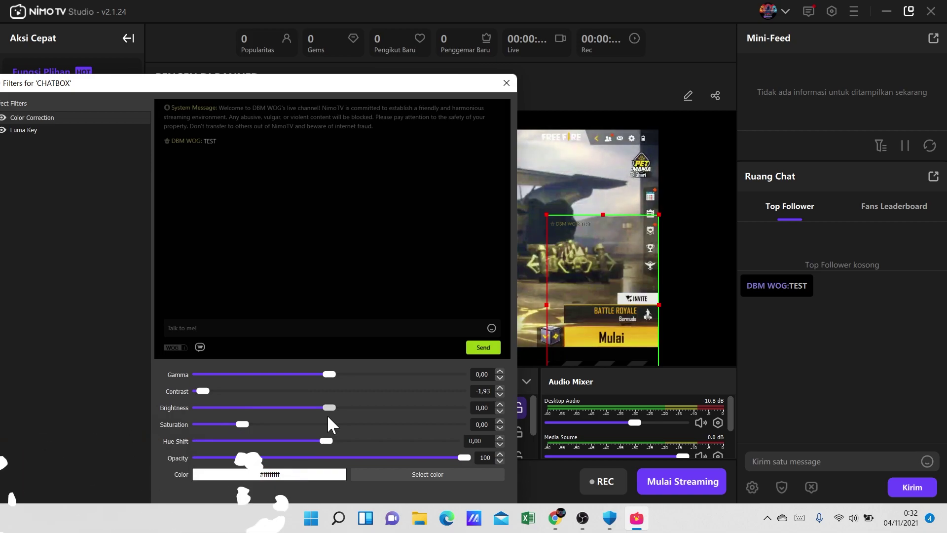
drag(324, 372, 261, 382)
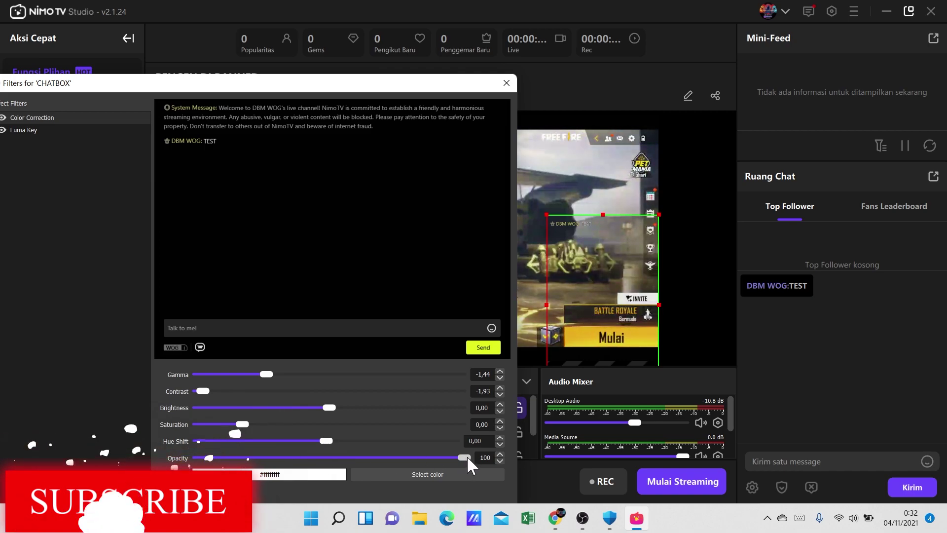
drag(467, 455, 212, 440)
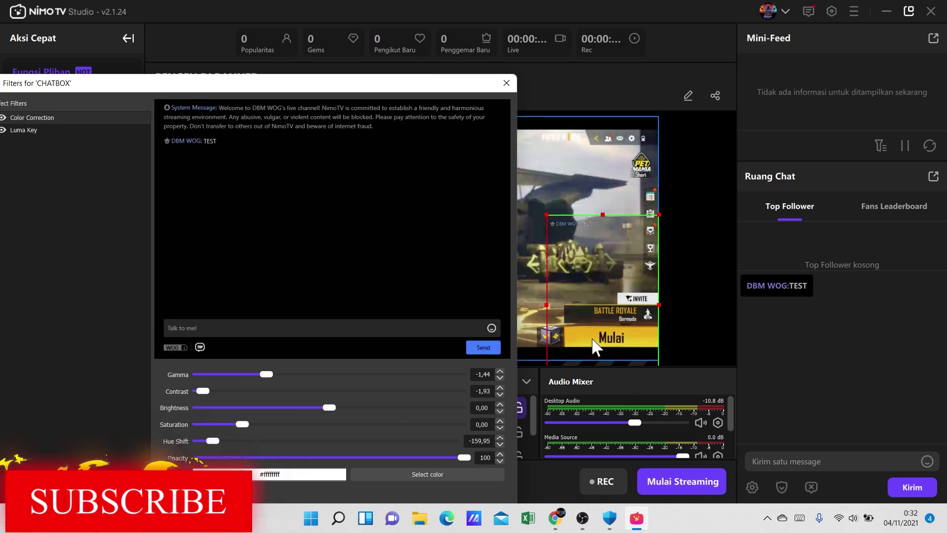
Step: Send the message "TEST BANG" in the channel's chat room
click(789, 469)
text(TEST B)
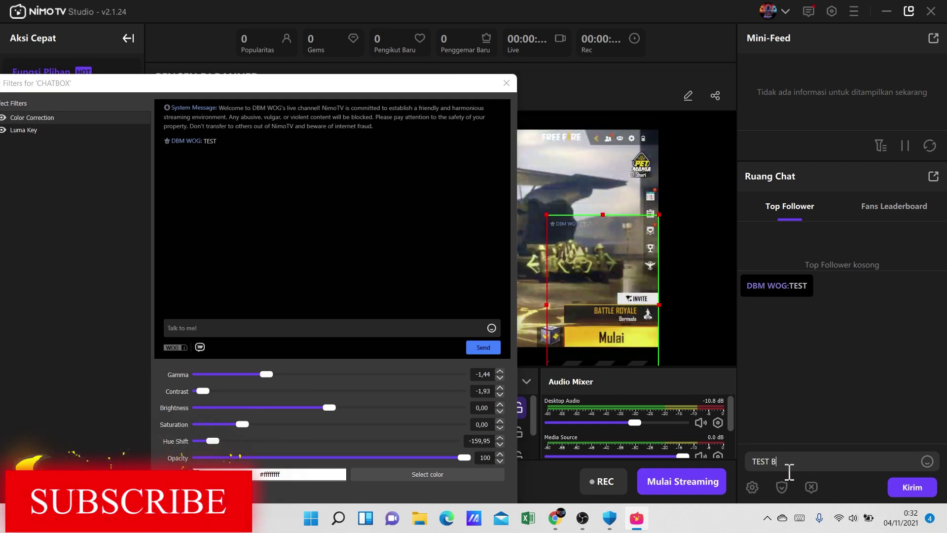
text(ANG)
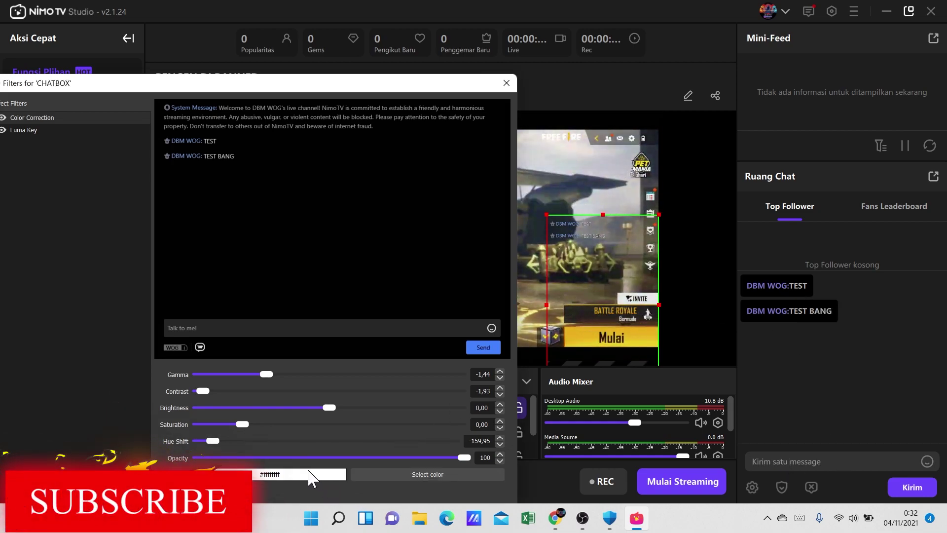
Step: Try a red #ff0000 color in the Color Correction filter and set the color back to white #ffffff
click(386, 474)
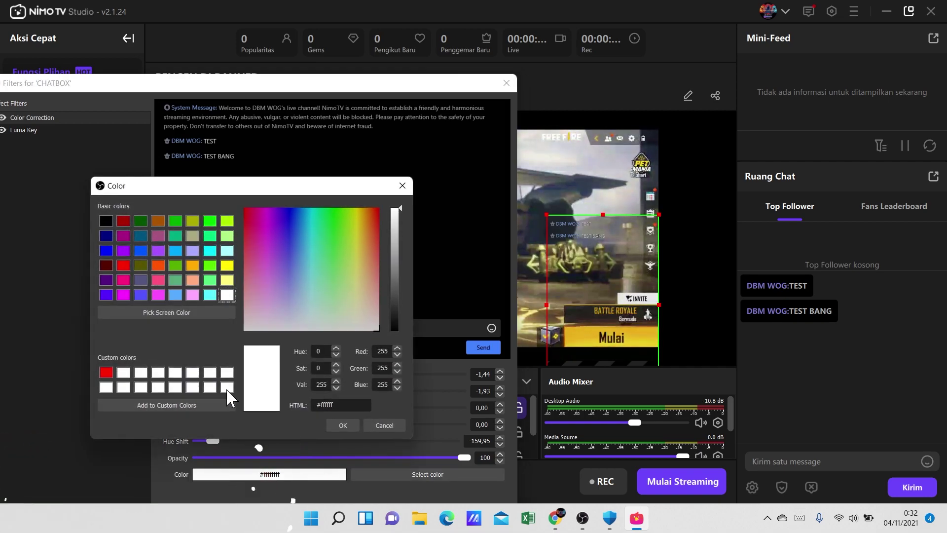
click(106, 372)
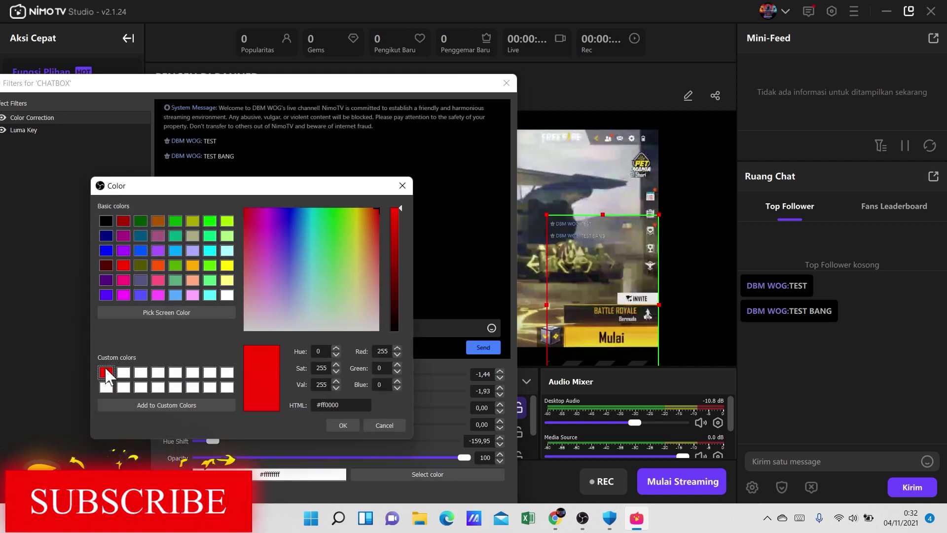
click(343, 425)
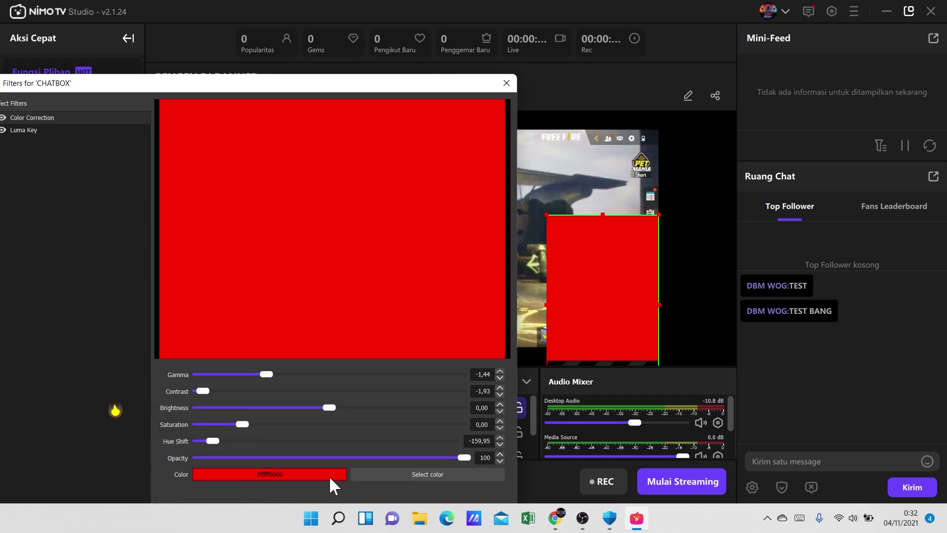
click(389, 475)
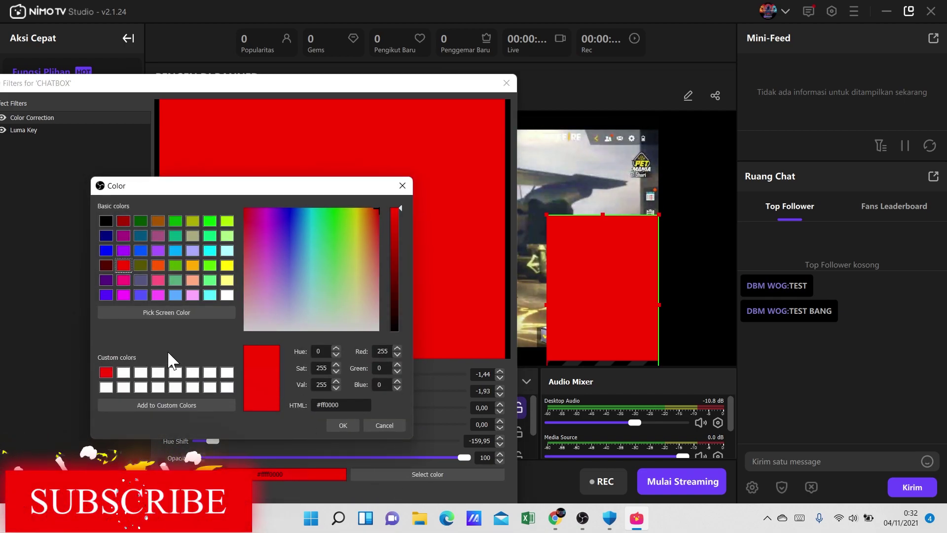
click(125, 373)
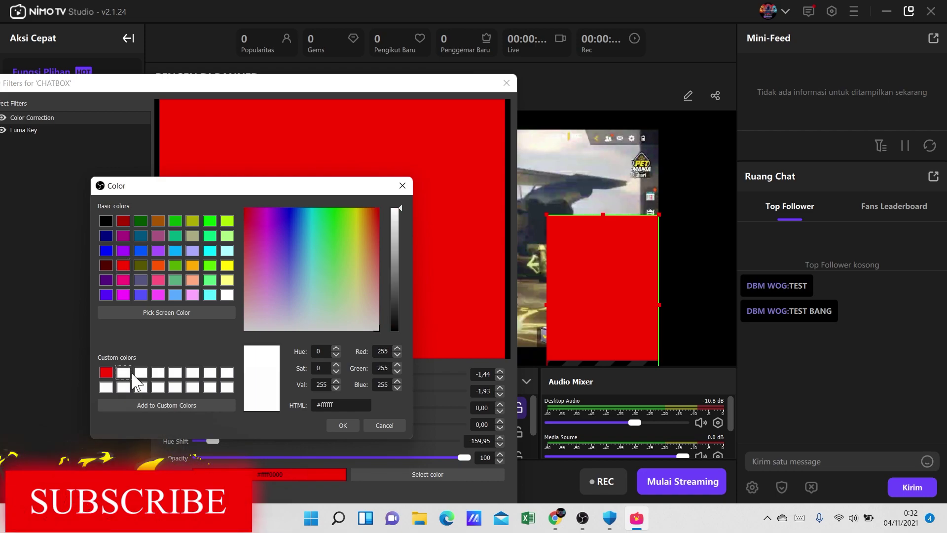
click(335, 423)
click(390, 474)
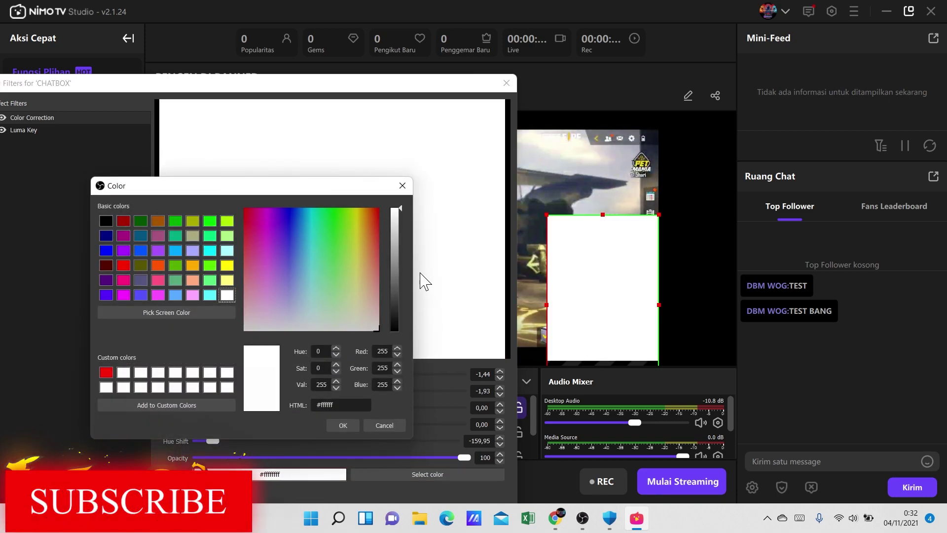
click(383, 425)
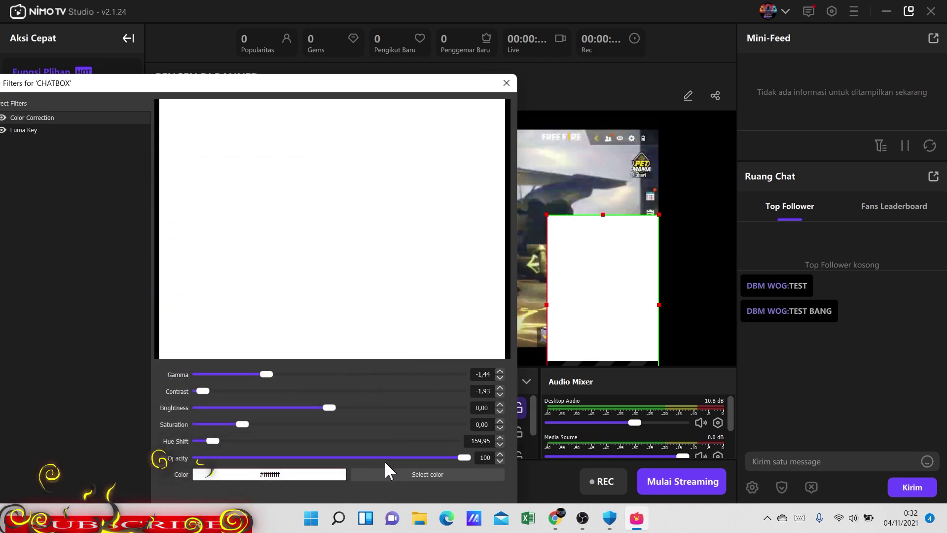
drag(397, 87, 396, 22)
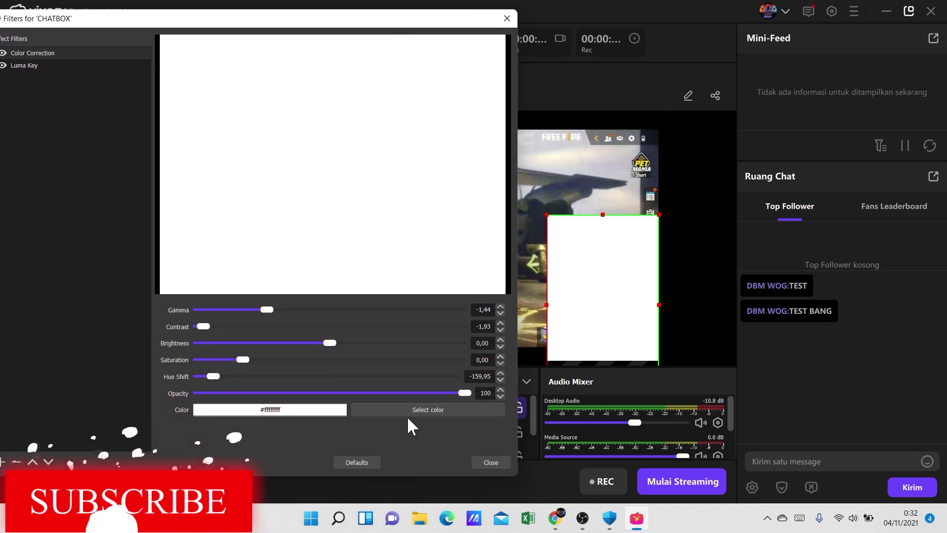
Step: Reset the Color Correction filter to its defaults and set its contrast to -1,95 and saturation to 0,44
click(355, 461)
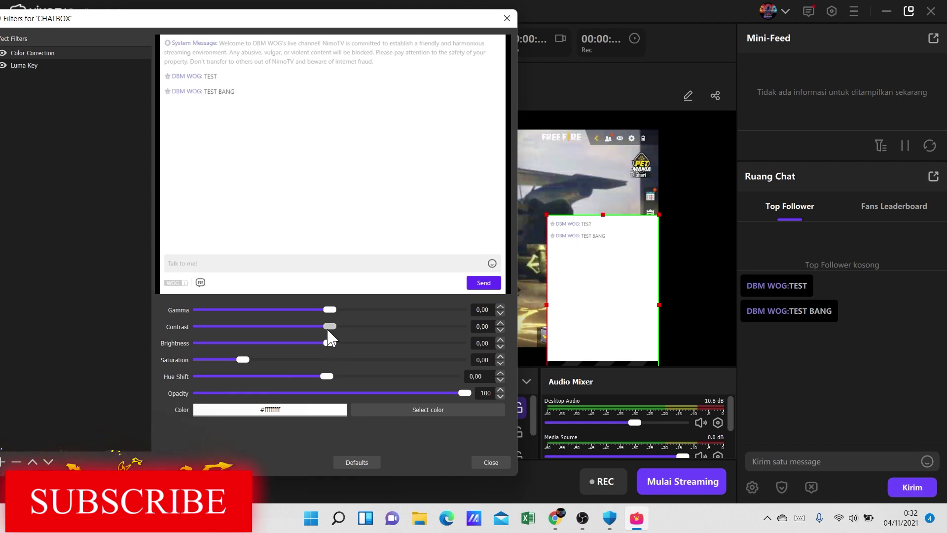
drag(329, 330, 565, 376)
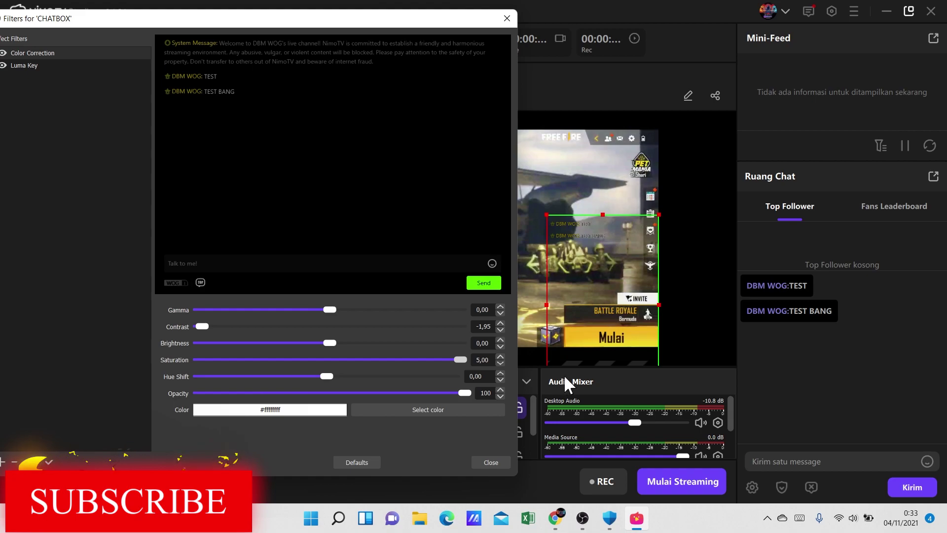
drag(315, 374, 259, 368)
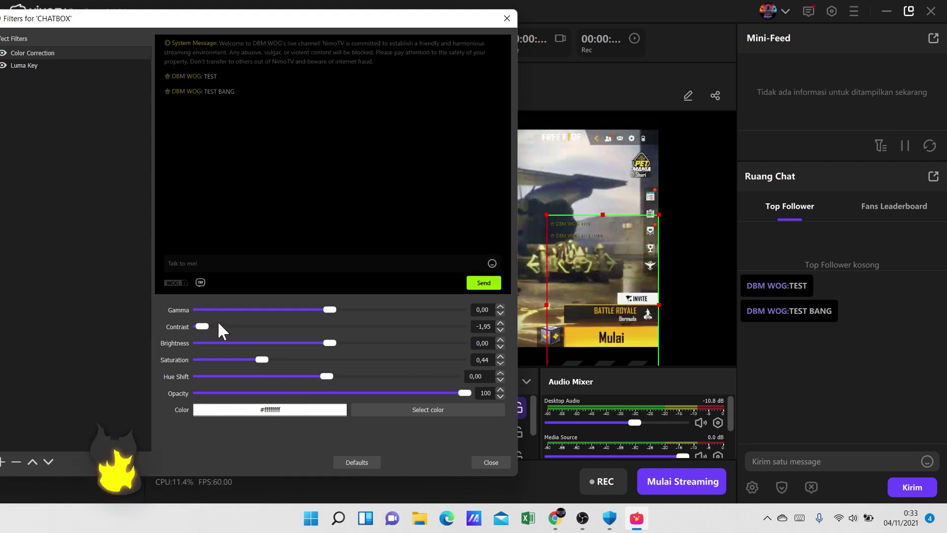
Step: Set the Color Correction filter's hue shift to -17,87, trying a reduced opacity and returning it to 100
mouse_move(324, 376)
mouse_down()
mouse_move(397, 379)
mouse_move(312, 380)
mouse_up()
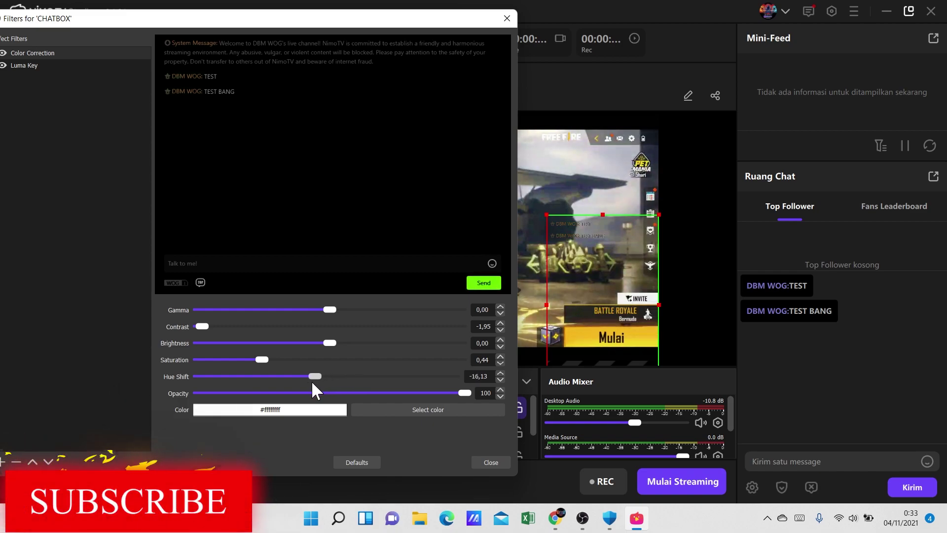
drag(464, 393, 331, 394)
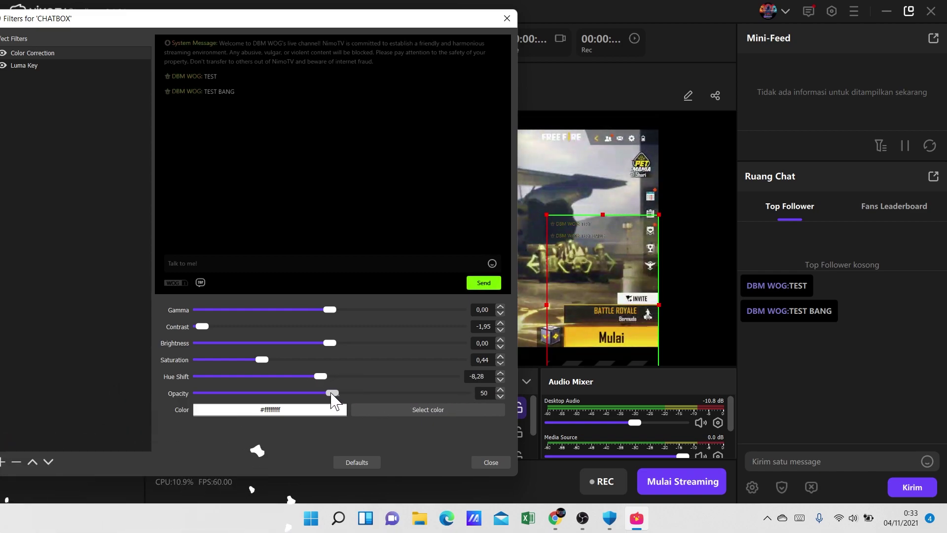
drag(212, 393, 523, 417)
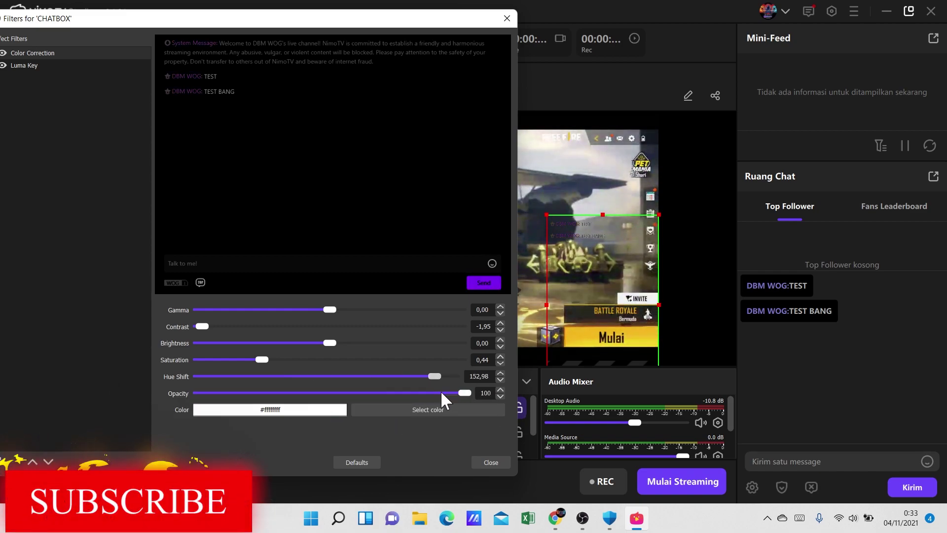
drag(450, 376, 317, 396)
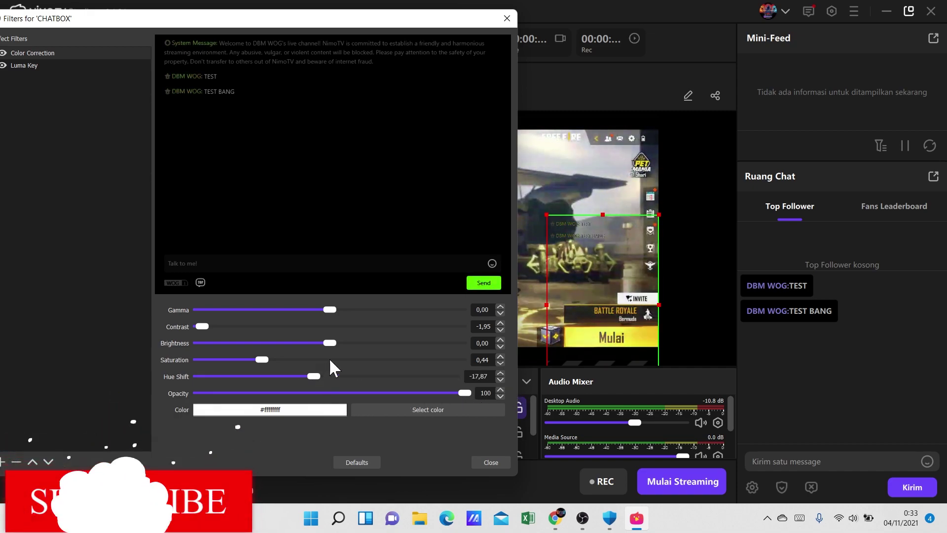
Step: Set the Color Correction filter's brightness to -0,02, contrast to -1,89 and gamma to -3,00, and close the CHATBOX filters
mouse_move(329, 342)
mouse_down()
mouse_move(291, 344)
mouse_move(325, 348)
mouse_up()
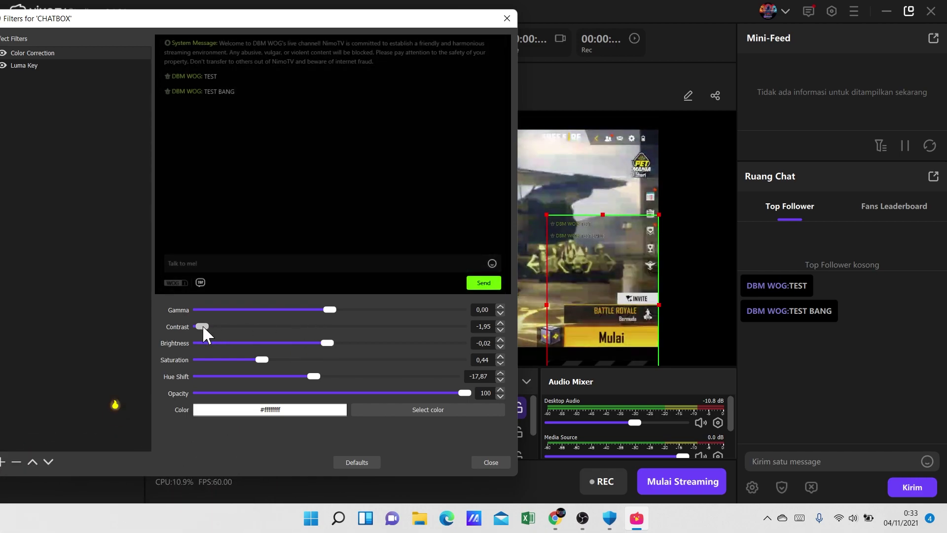
mouse_move(202, 325)
mouse_down()
mouse_move(191, 326)
mouse_move(255, 335)
mouse_move(205, 336)
mouse_up()
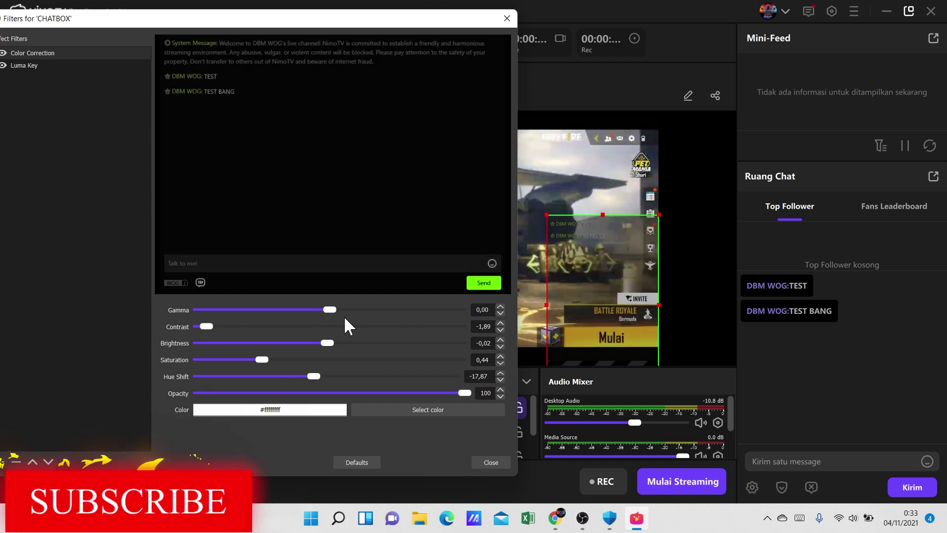
drag(328, 309, 154, 310)
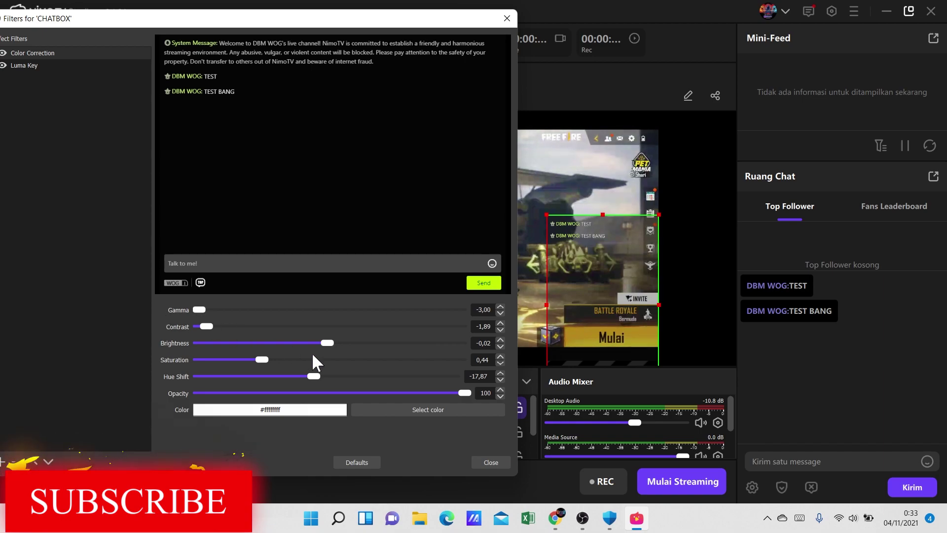
click(729, 353)
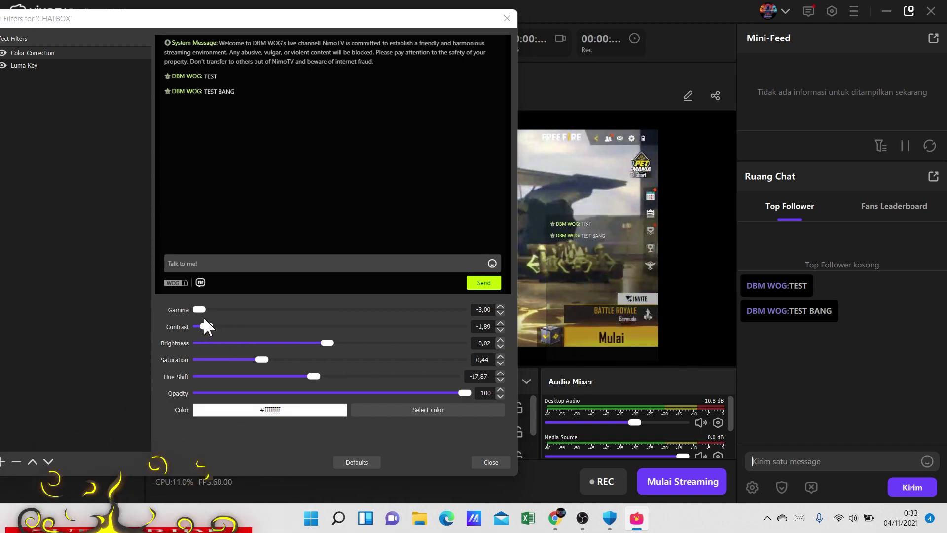
drag(197, 311, 180, 326)
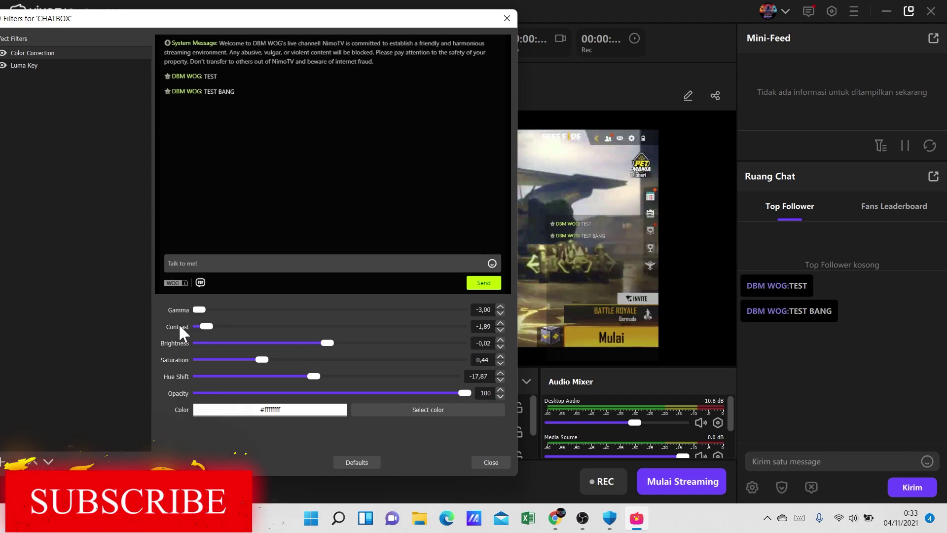
click(599, 300)
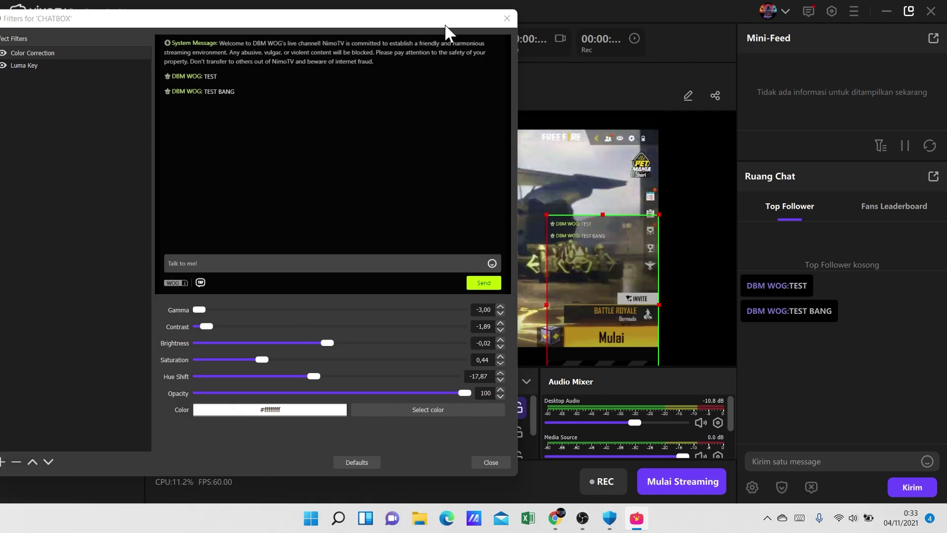
click(481, 462)
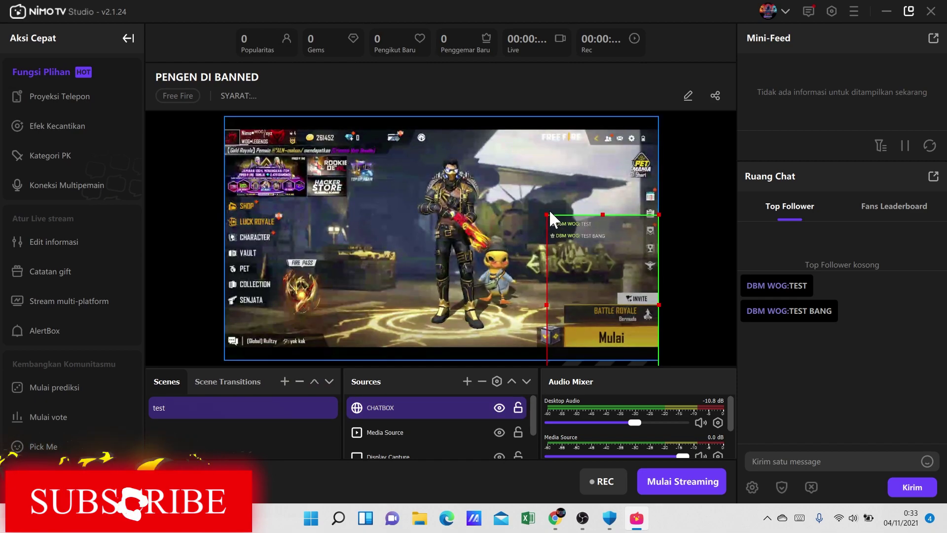
Step: Enlarge the CHATBOX overlay slightly, reposition it over the right side of the game scene, and deselect it
drag(547, 213, 524, 210)
drag(598, 232, 630, 256)
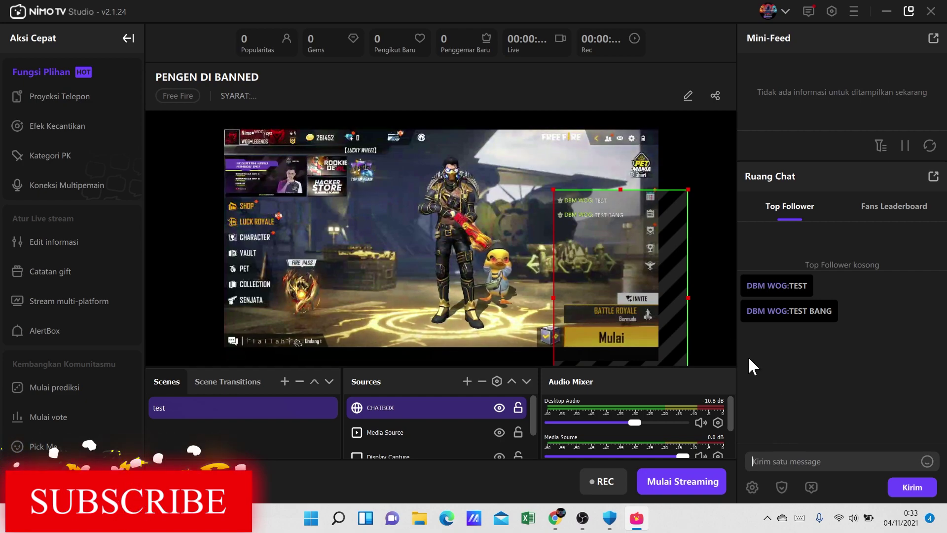
click(705, 308)
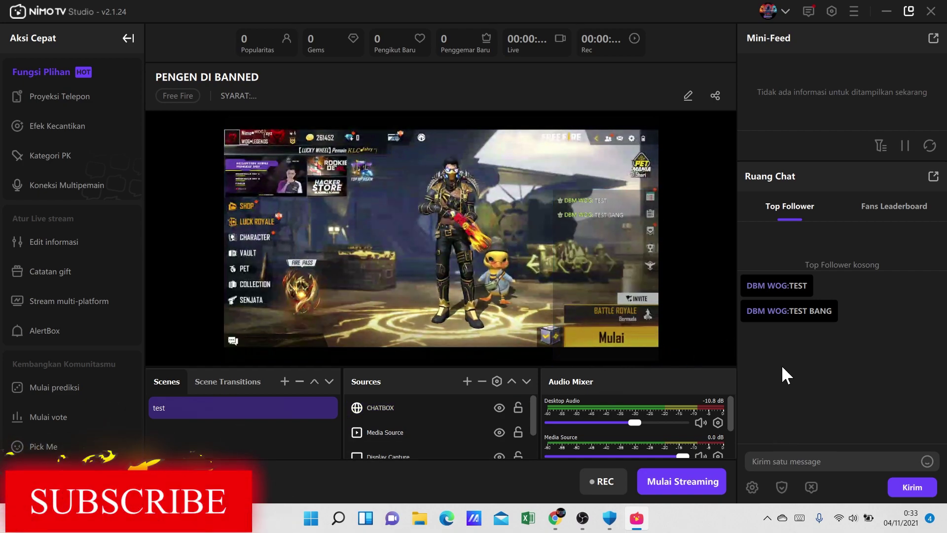